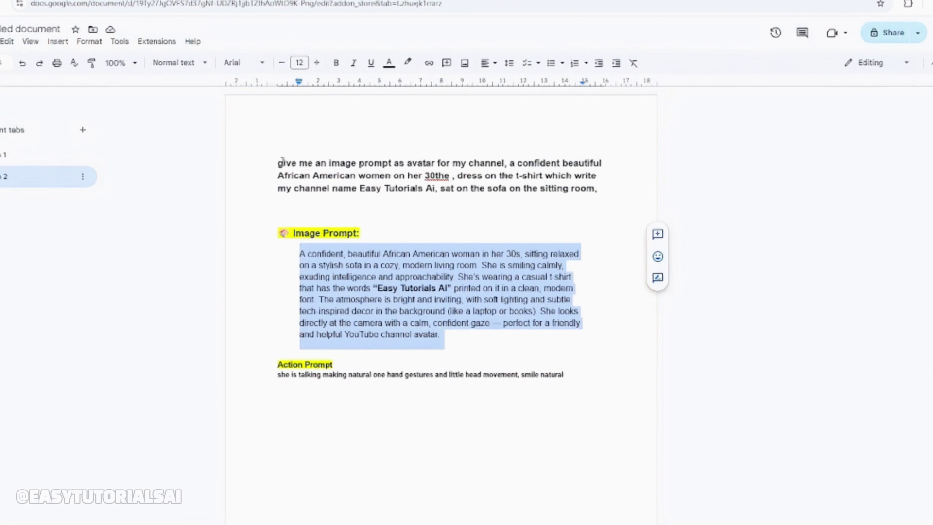
- Copy the opening avatar request paragraph from the Google Doc
{"action": "left_click_drag", "start_coordinate": [283, 160], "coordinate": [628, 200]}
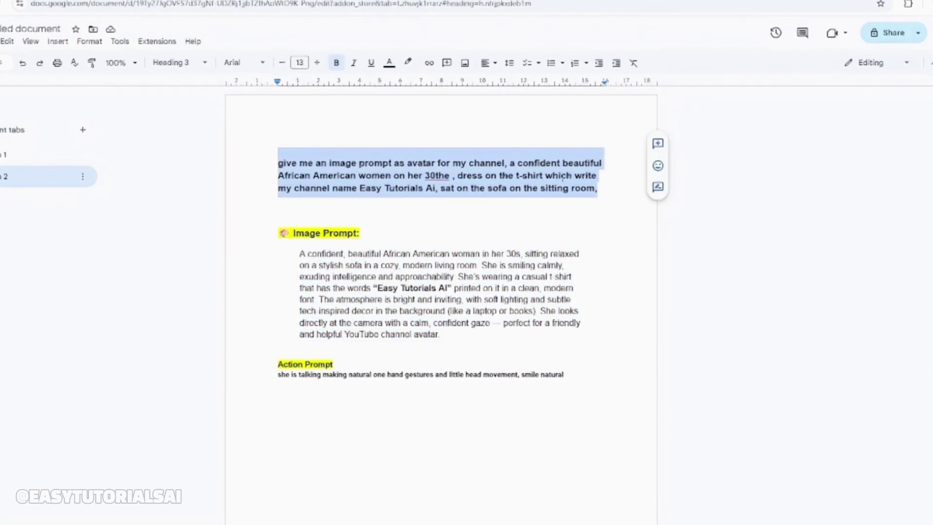
{"action": "right_click", "coordinate": [564, 177]}
{"action": "left_click", "coordinate": [590, 204]}
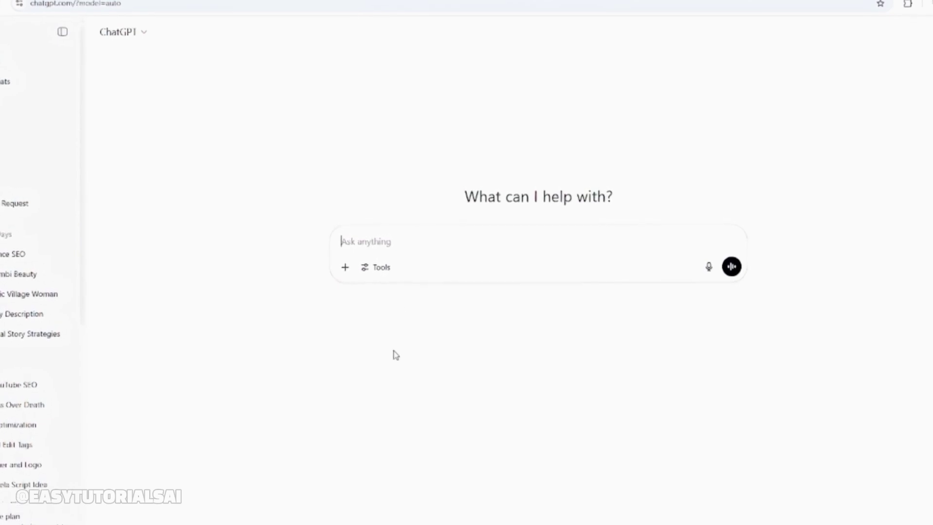
- Paste the avatar request into ChatGPT and send it to get an image prompt
{"action": "key", "text": "ctrl+v"}
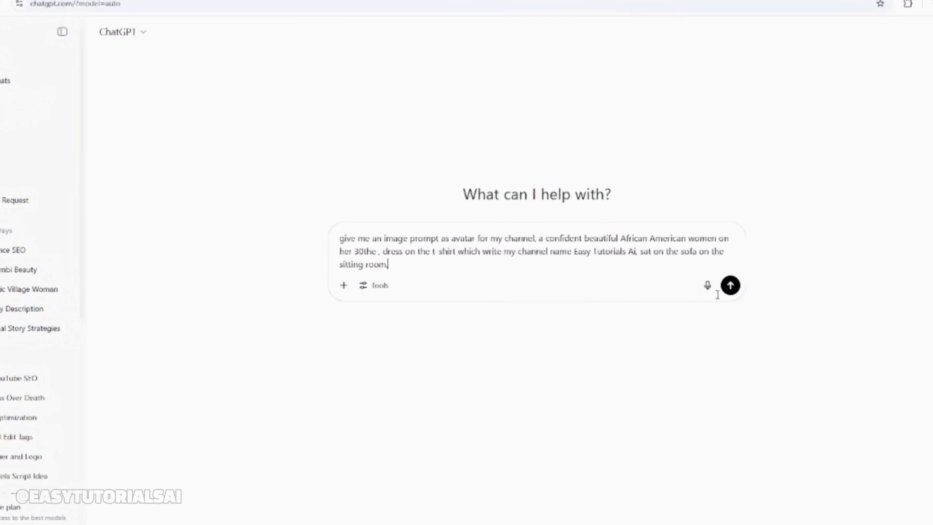
{"action": "left_click", "coordinate": [730, 286]}
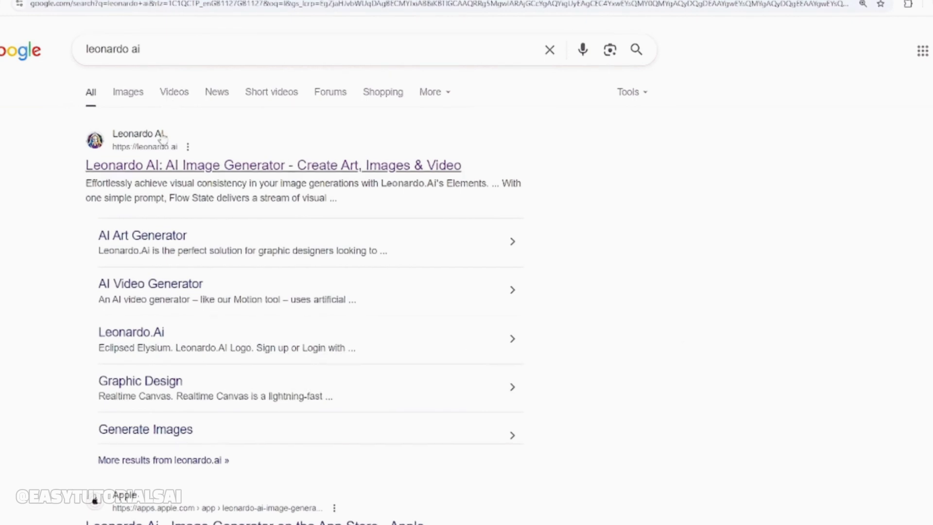
- Open the Leonardo AI site from the results, enter the app and dismiss What's New
{"action": "left_click", "coordinate": [151, 171]}
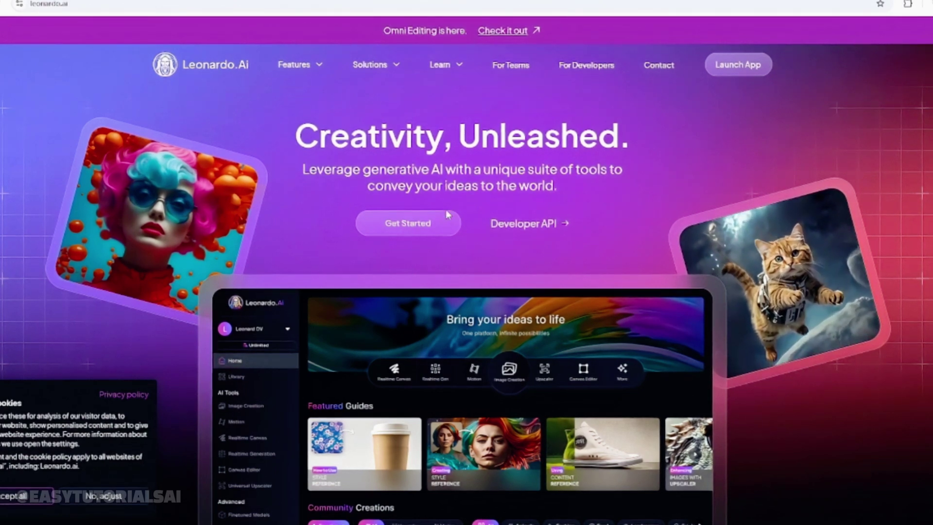
{"action": "left_click", "coordinate": [431, 223]}
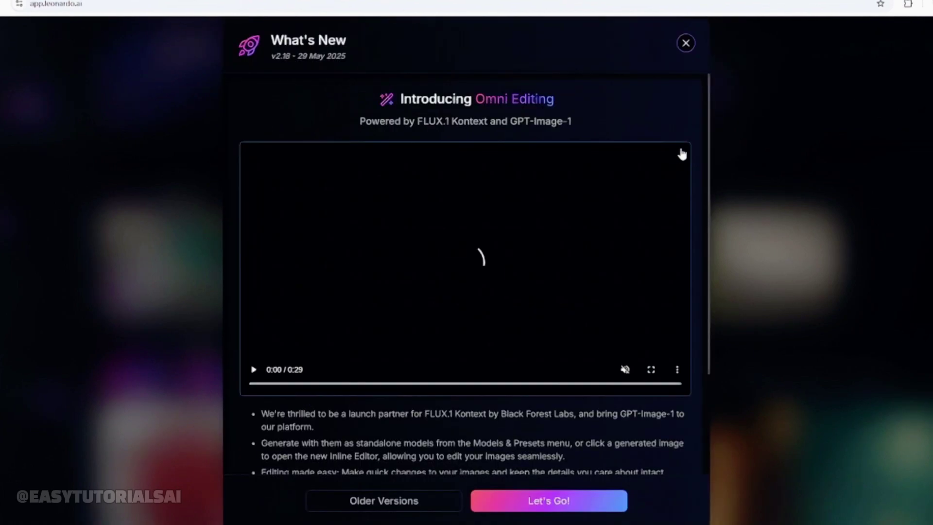
{"action": "left_click", "coordinate": [685, 44]}
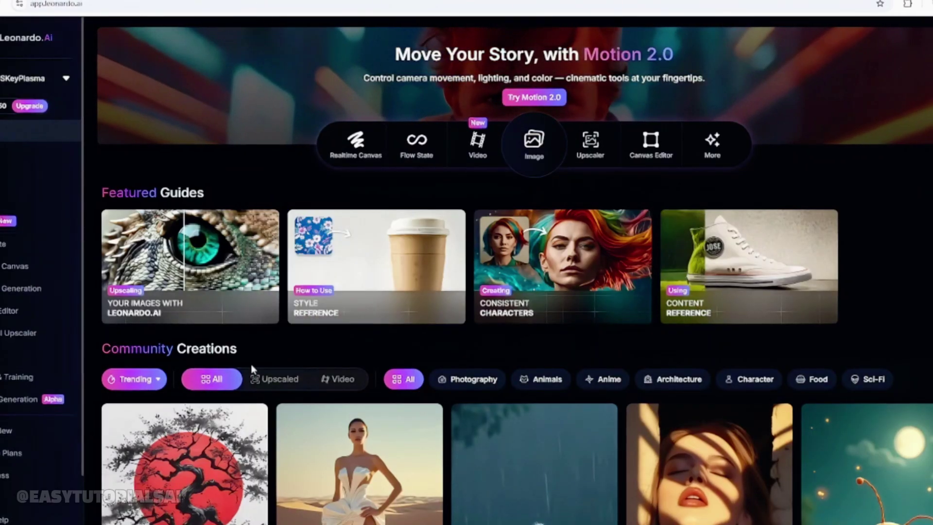
- Open Leonardo's Image Creation page and select the avatar image prompt in ChatGPT
{"action": "left_click", "coordinate": [534, 144]}
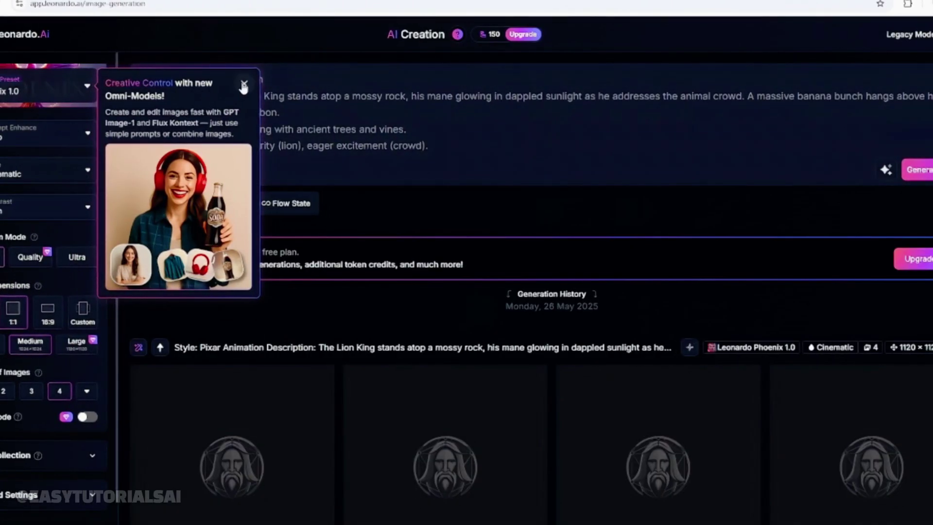
{"action": "left_click", "coordinate": [244, 85]}
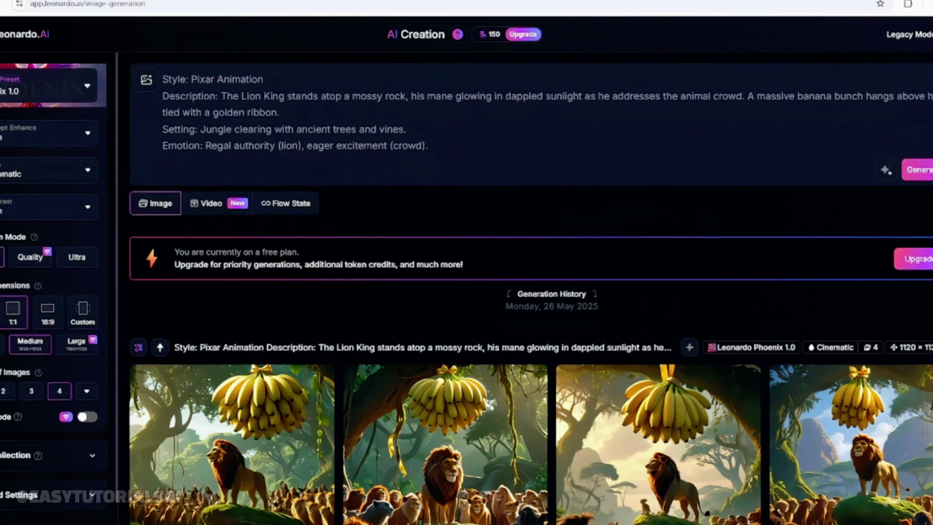
{"action": "left_click", "coordinate": [92, 1]}
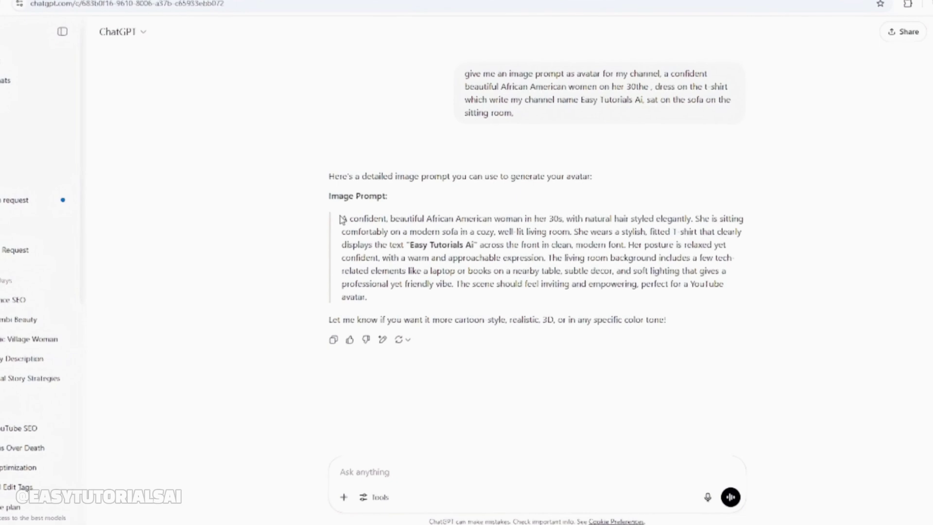
{"action": "left_click_drag", "start_coordinate": [341, 220], "coordinate": [399, 302]}
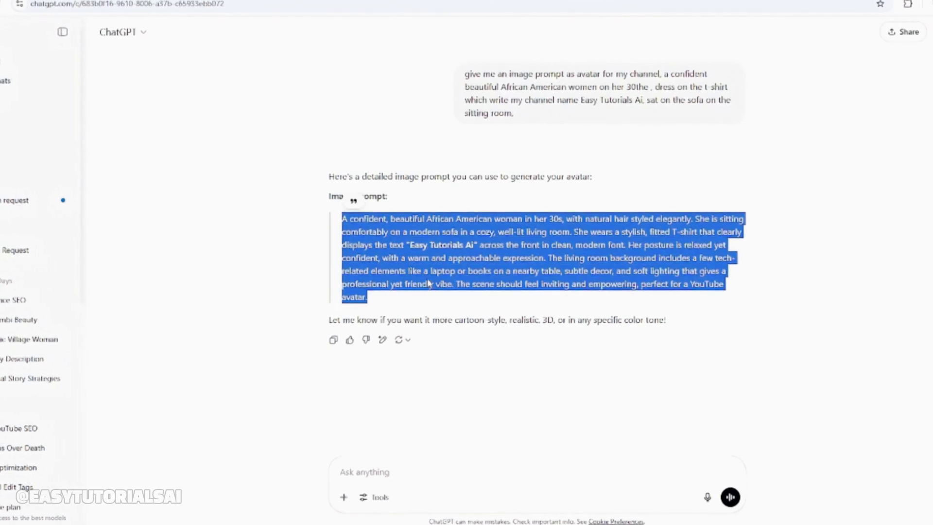
- Replace the old Lion King prompt with the avatar prompt, set 16:9 and generate
{"action": "left_click", "coordinate": [228, 0]}
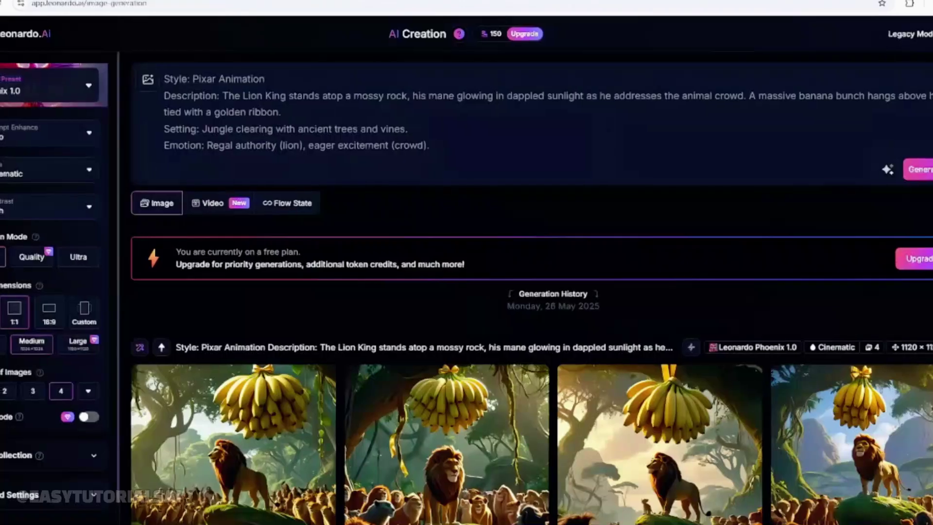
{"action": "left_click_drag", "start_coordinate": [165, 81], "coordinate": [430, 146]}
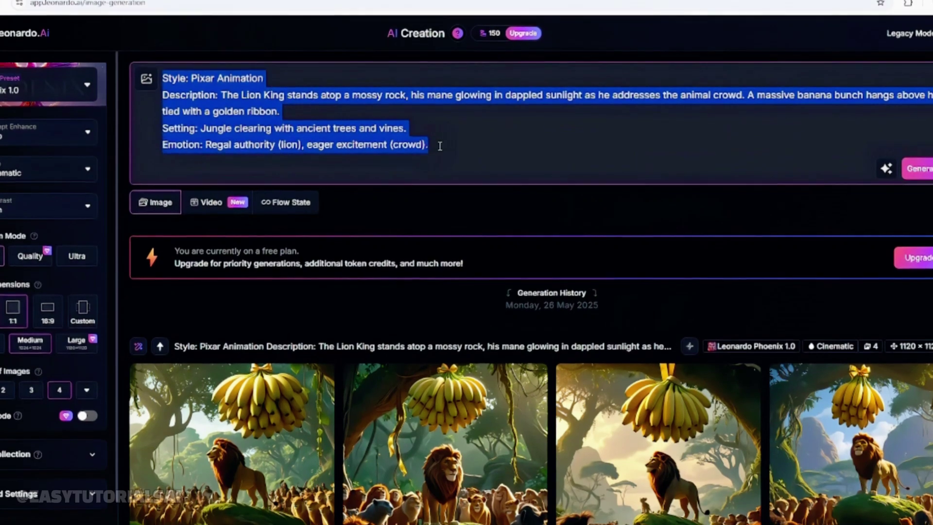
{"action": "key", "text": "ctrl+v"}
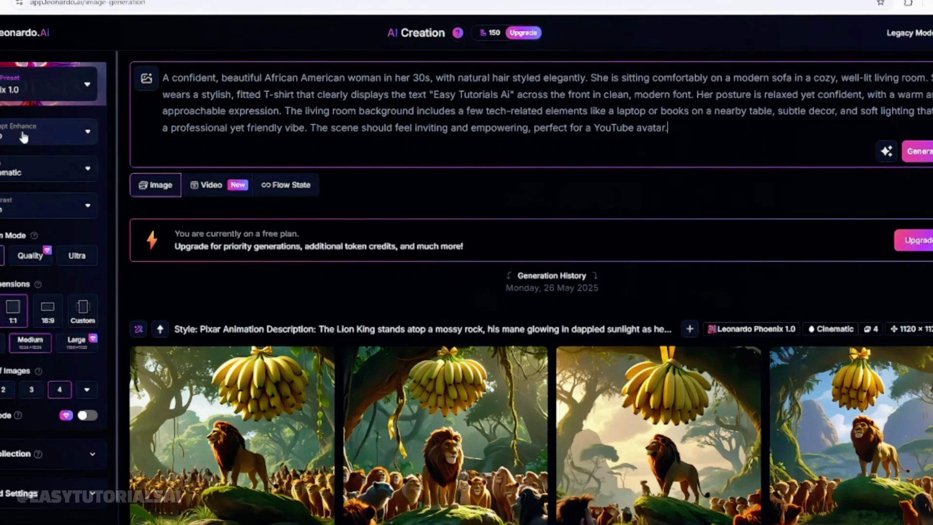
{"action": "left_click", "coordinate": [48, 318]}
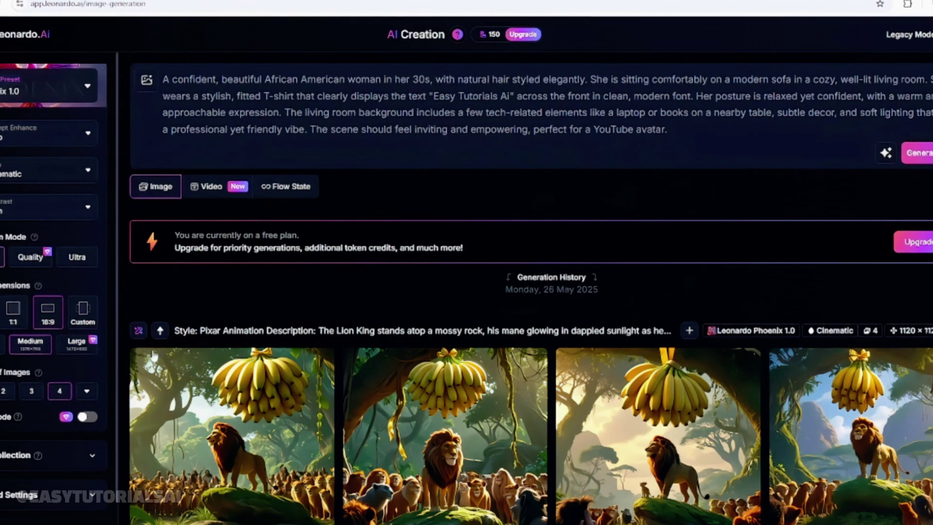
{"action": "left_click", "coordinate": [907, 158]}
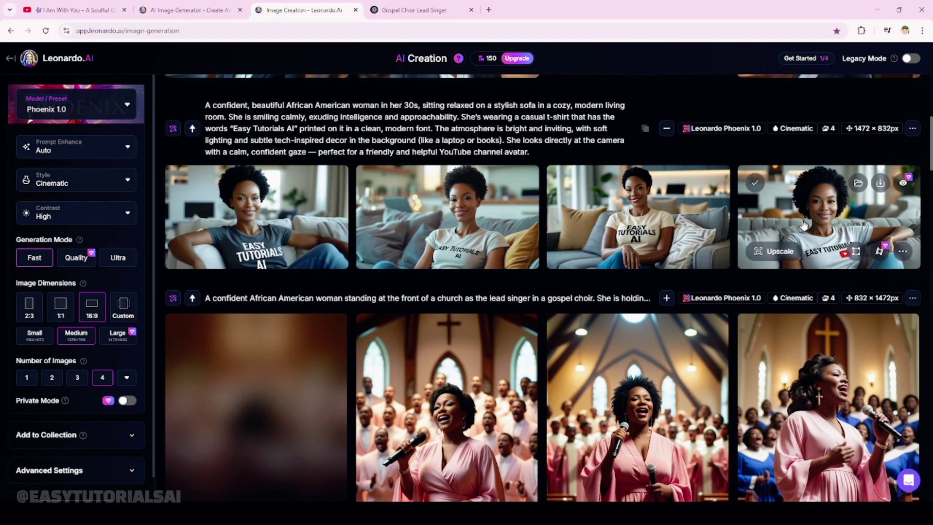
- Browse the sofa images and download the one with the YouTube-logo EASY TUTORIALS shirt
{"action": "left_click", "coordinate": [621, 252]}
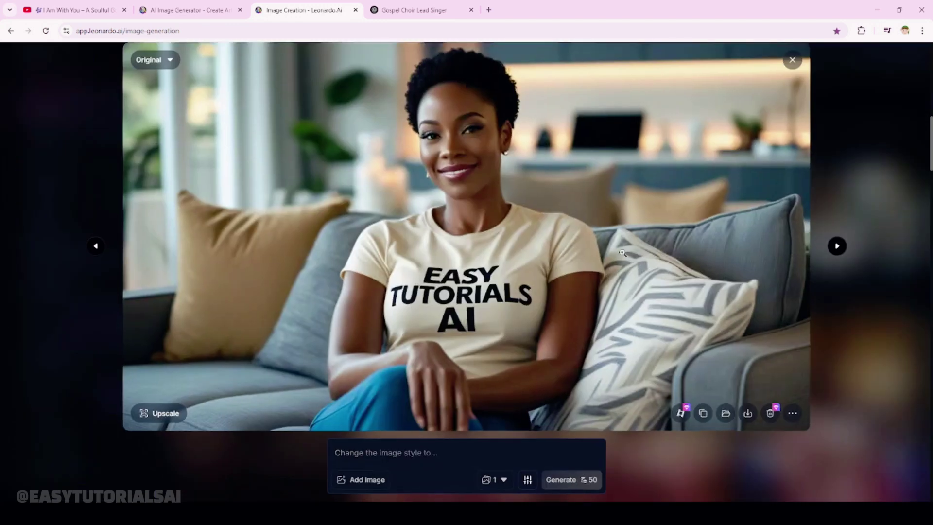
{"action": "left_click", "coordinate": [835, 249]}
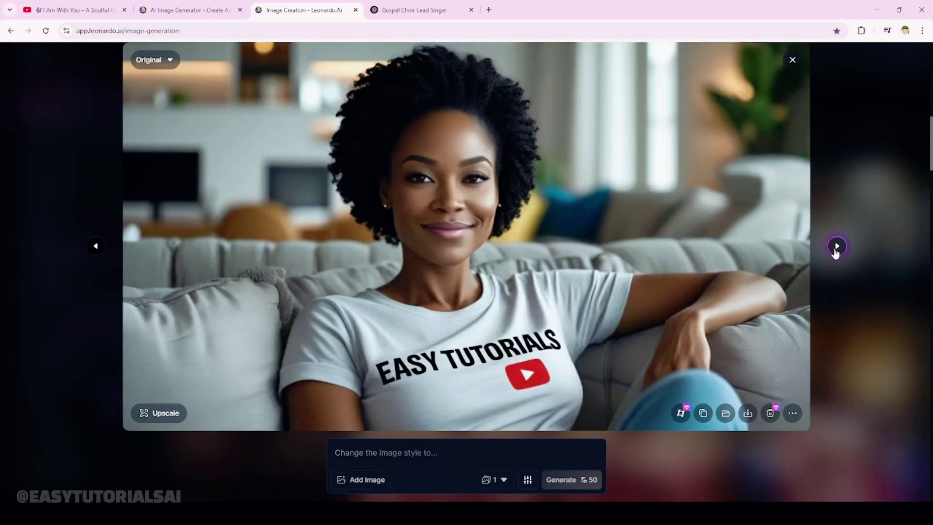
{"action": "left_click", "coordinate": [836, 248]}
{"action": "left_click", "coordinate": [835, 249]}
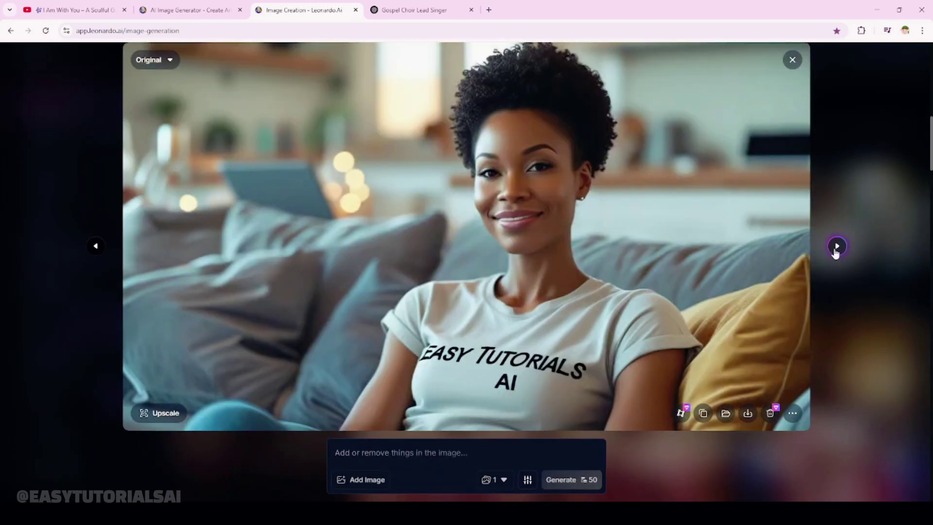
{"action": "left_click", "coordinate": [96, 248]}
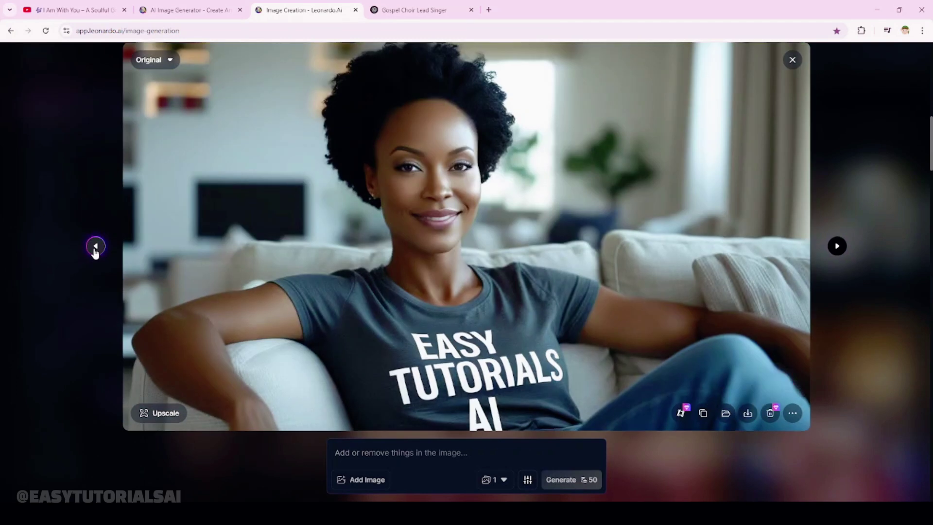
{"action": "left_click", "coordinate": [95, 247]}
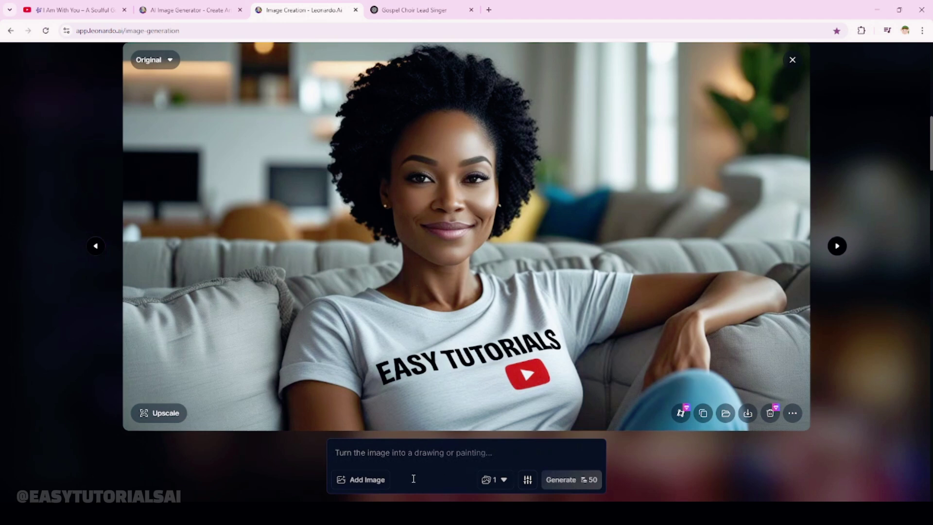
{"action": "left_click", "coordinate": [747, 416]}
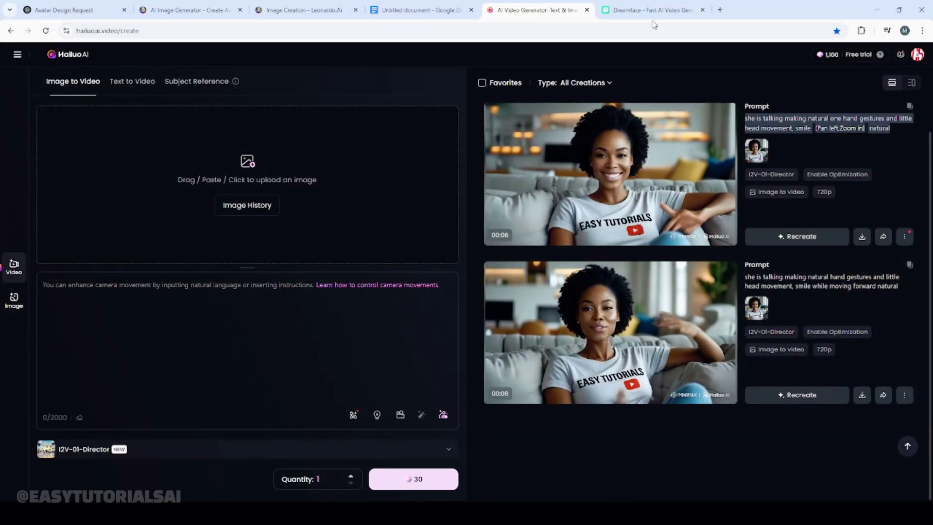
{"action": "left_click", "coordinate": [720, 10]}
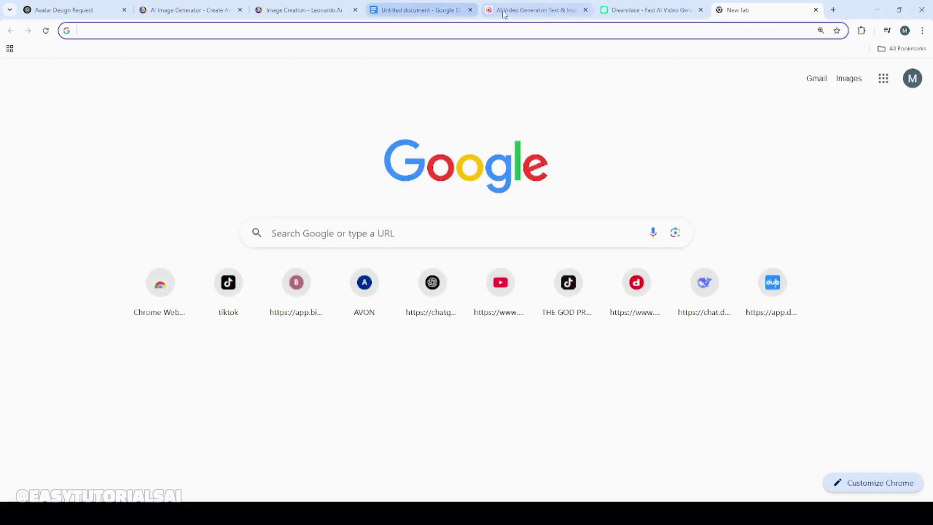
{"action": "left_click", "coordinate": [519, 13]}
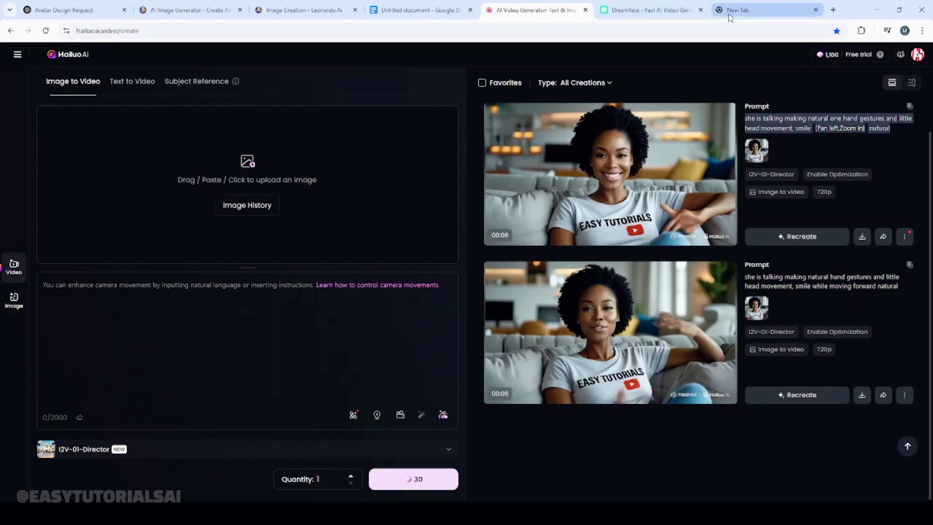
{"action": "left_click", "coordinate": [77, 59]}
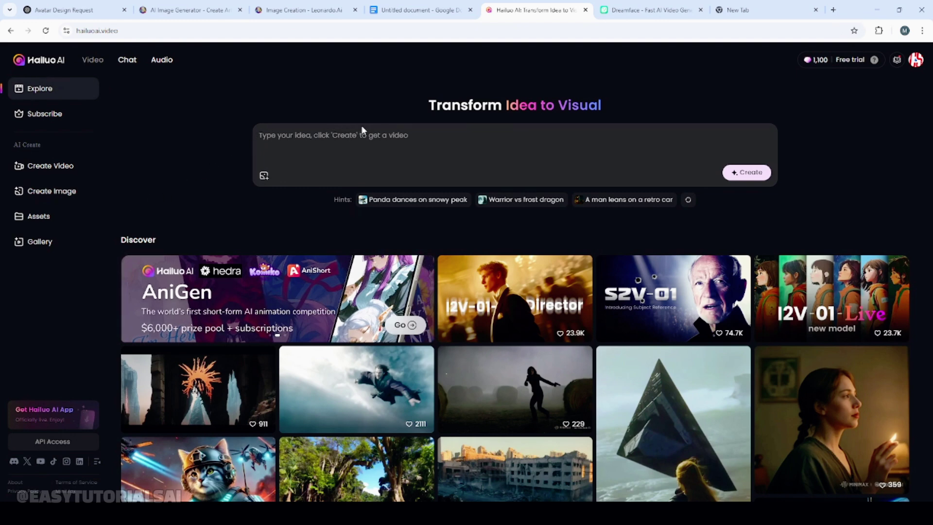
{"action": "scroll", "coordinate": [133, 167], "scroll_direction": "down", "scroll_amount": 1}
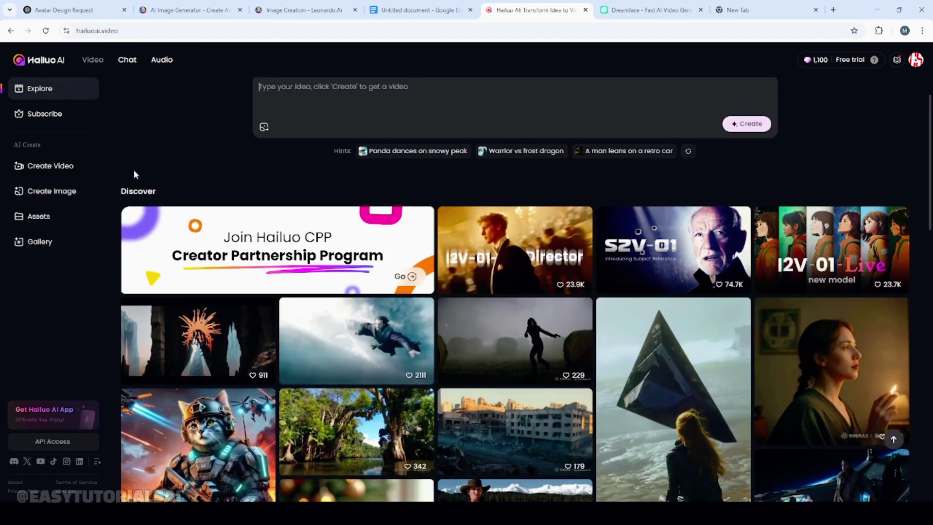
{"action": "scroll", "coordinate": [133, 170], "scroll_direction": "down", "scroll_amount": 1}
{"action": "scroll", "coordinate": [289, 141], "scroll_direction": "up", "scroll_amount": 2}
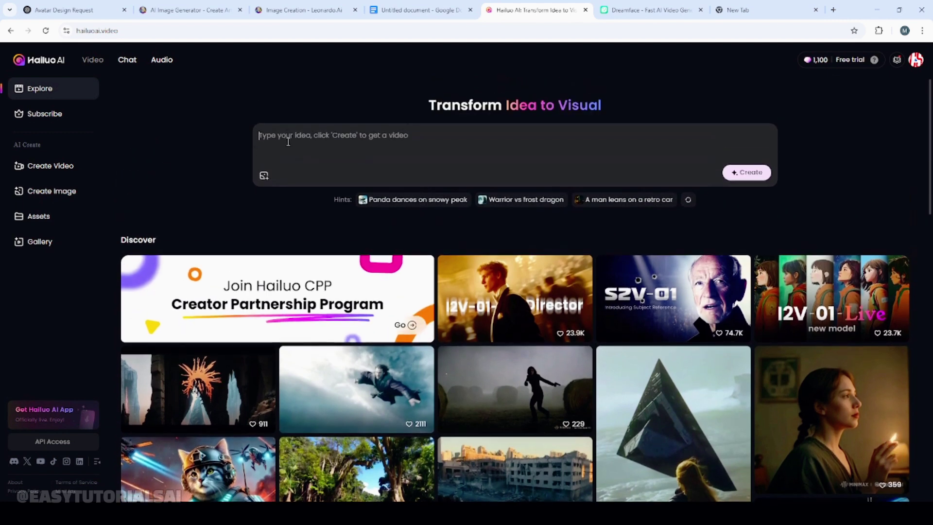
{"action": "left_click", "coordinate": [610, 146]}
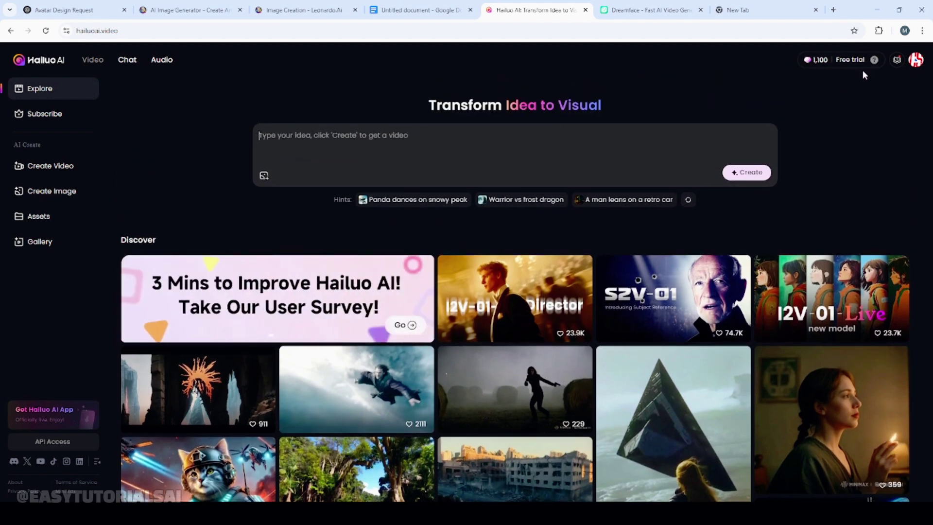
{"action": "mouse_move", "coordinate": [814, 66]}
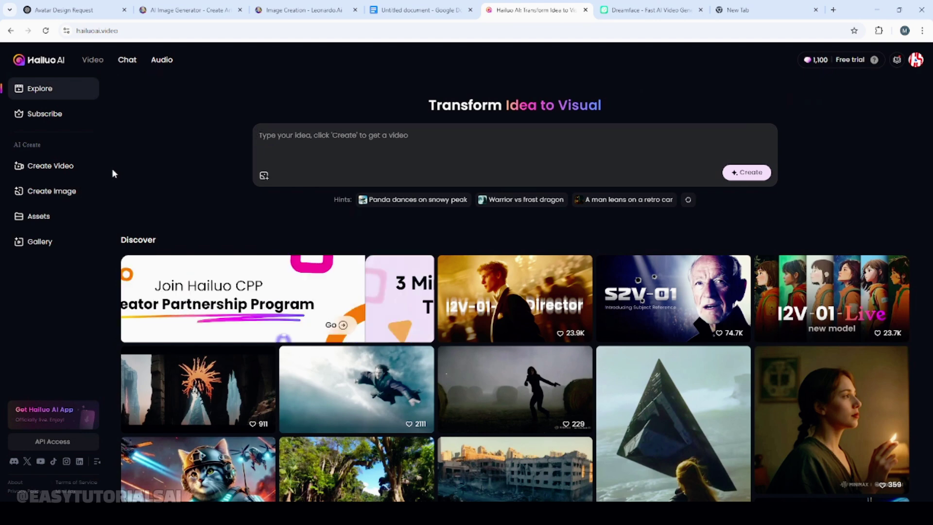
{"action": "left_click", "coordinate": [45, 167]}
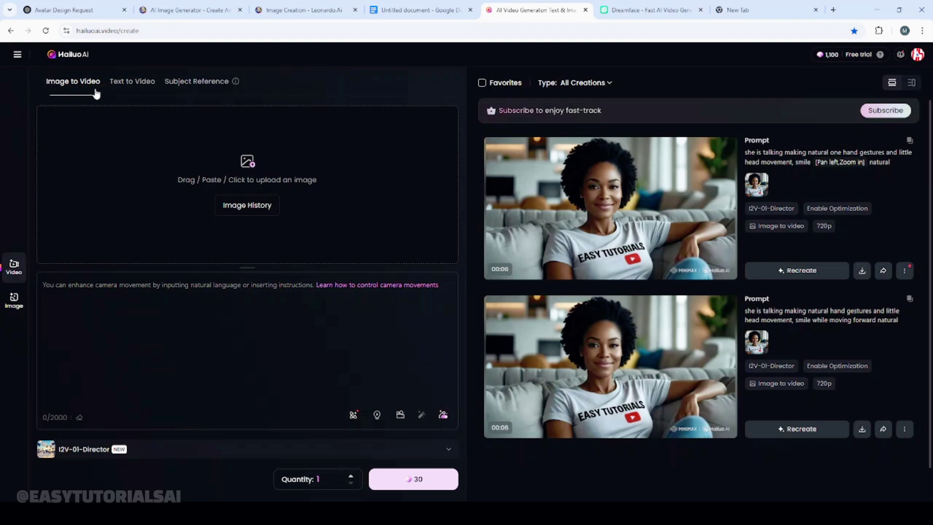
- Load the sofa portrait from Image History as the video's starting image
{"action": "left_click", "coordinate": [233, 211]}
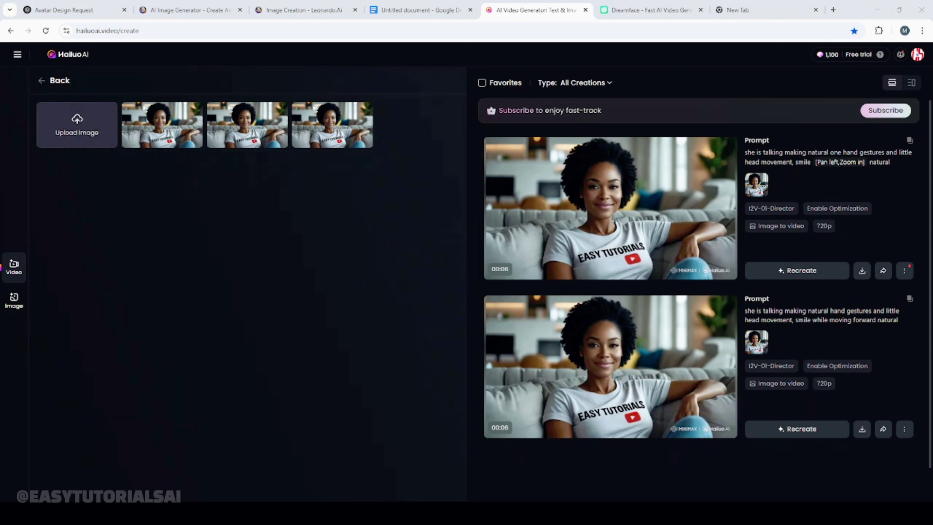
{"action": "left_click", "coordinate": [360, 131]}
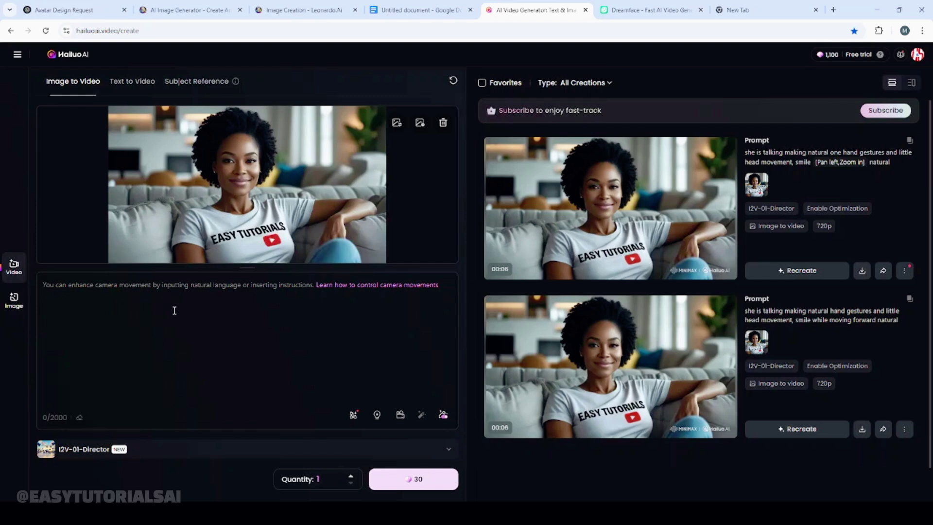
- Copy the Action Prompt line about natural one-hand gestures, little head movement and smile
{"action": "left_click", "coordinate": [412, 12]}
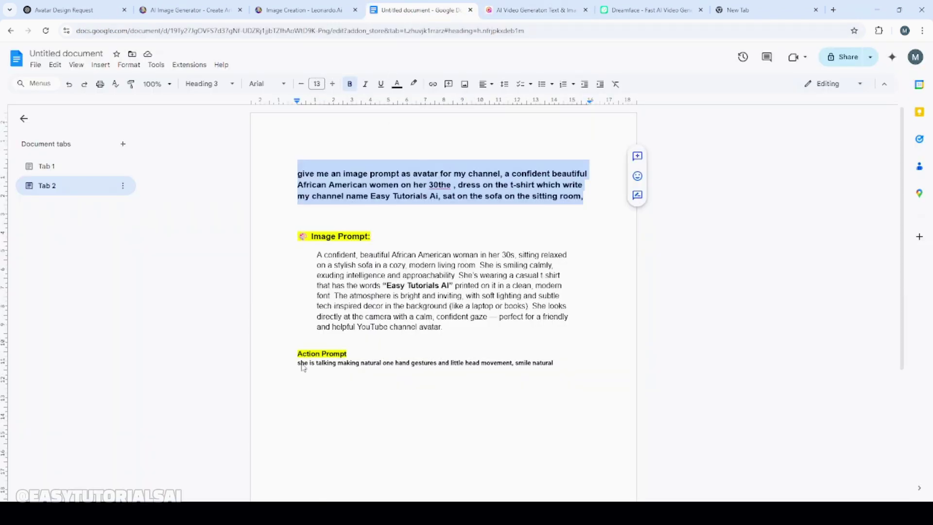
{"action": "left_click_drag", "start_coordinate": [299, 367], "coordinate": [519, 374]}
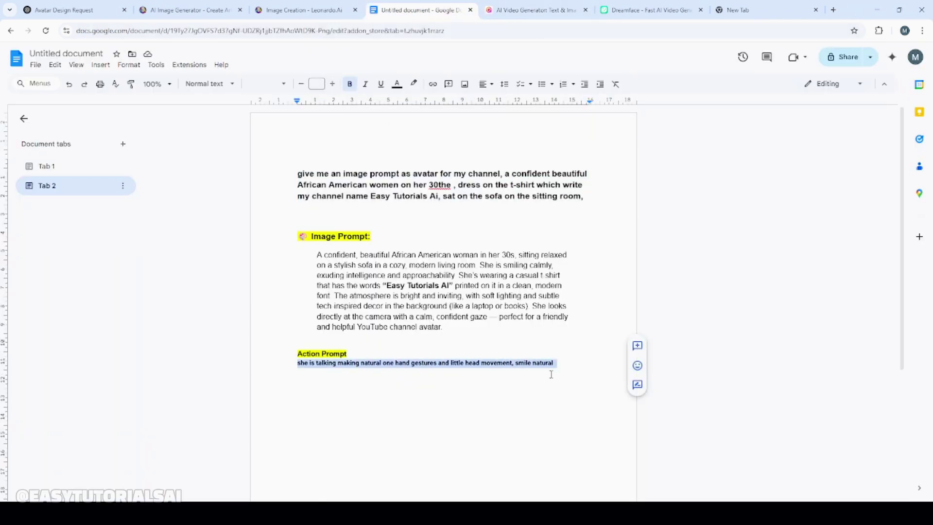
{"action": "right_click", "coordinate": [544, 364]}
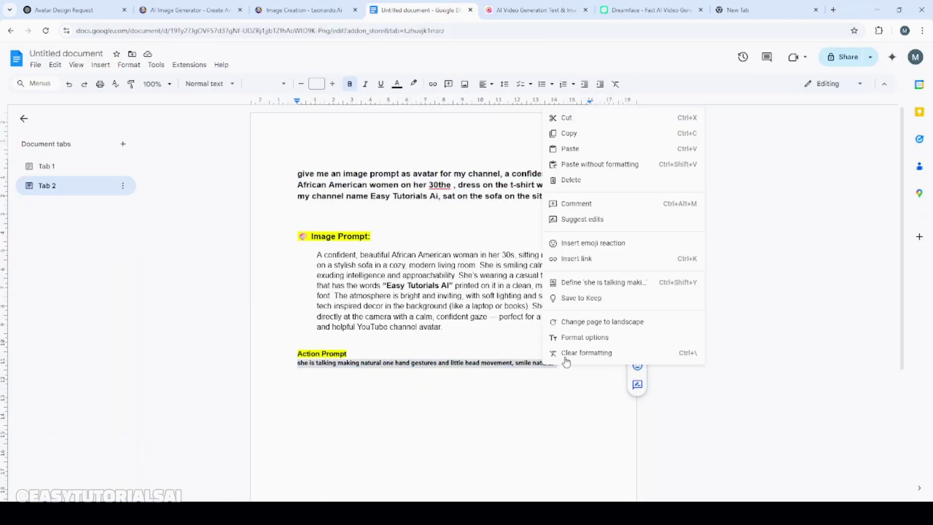
{"action": "left_click", "coordinate": [580, 138]}
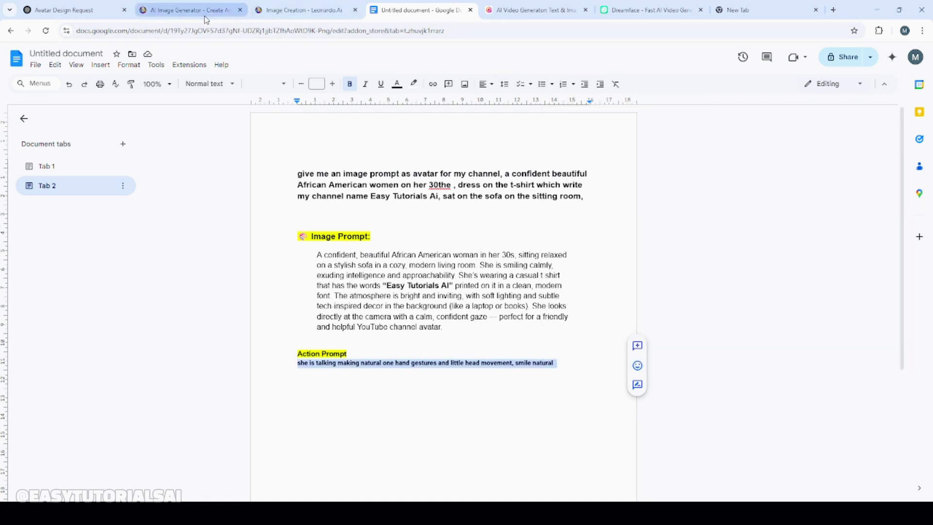
- Paste the action prompt into Hailuo AI's prompt box below the sofa portrait
{"action": "left_click", "coordinate": [519, 17]}
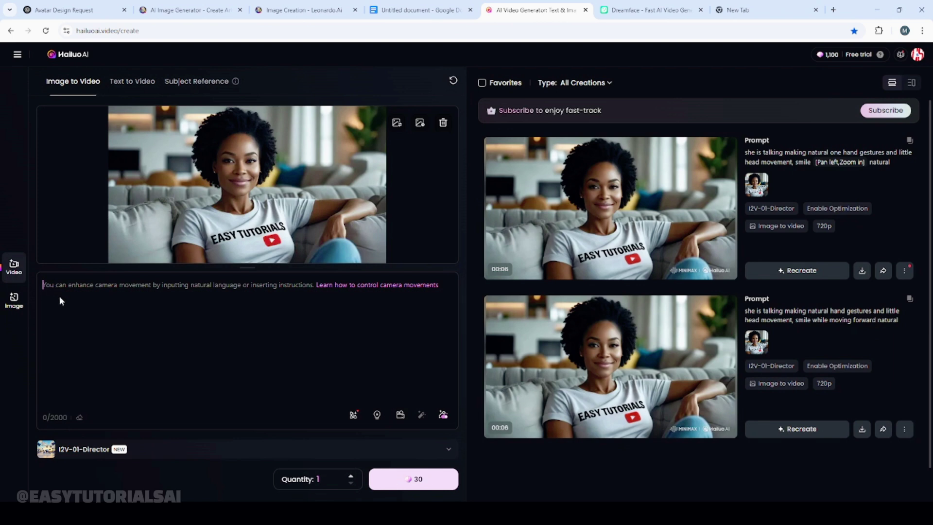
{"action": "left_click", "coordinate": [83, 382]}
{"action": "key", "text": "ctrl+v"}
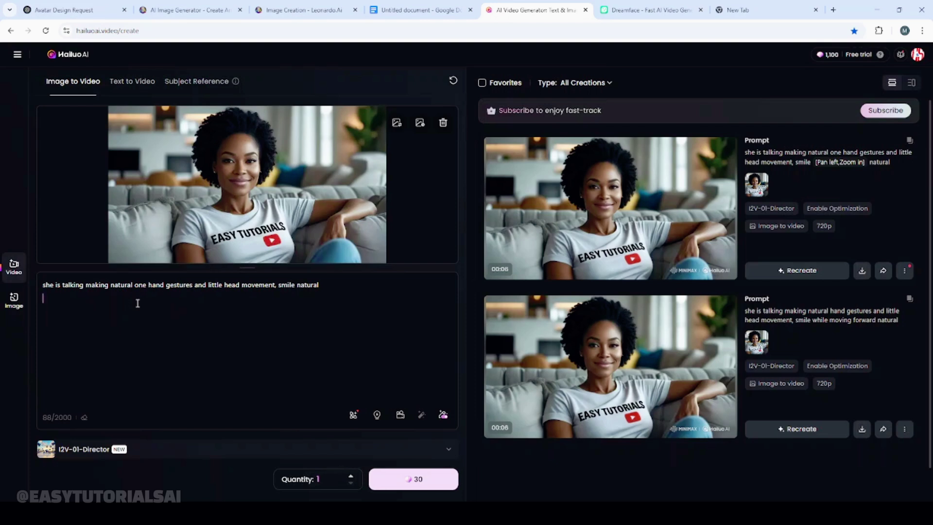
- Generate the 30-credit talking video, then view the top finished clip and return
{"action": "left_click", "coordinate": [417, 483]}
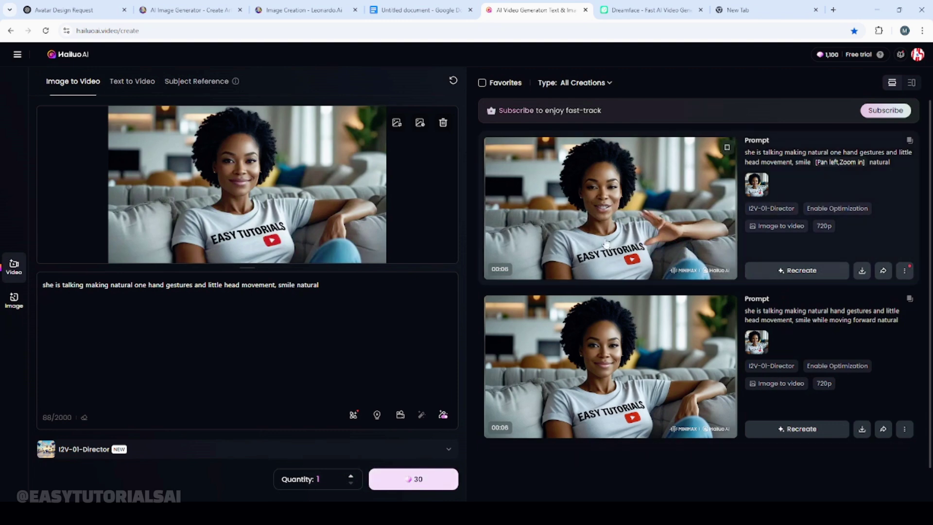
{"action": "left_click", "coordinate": [611, 213]}
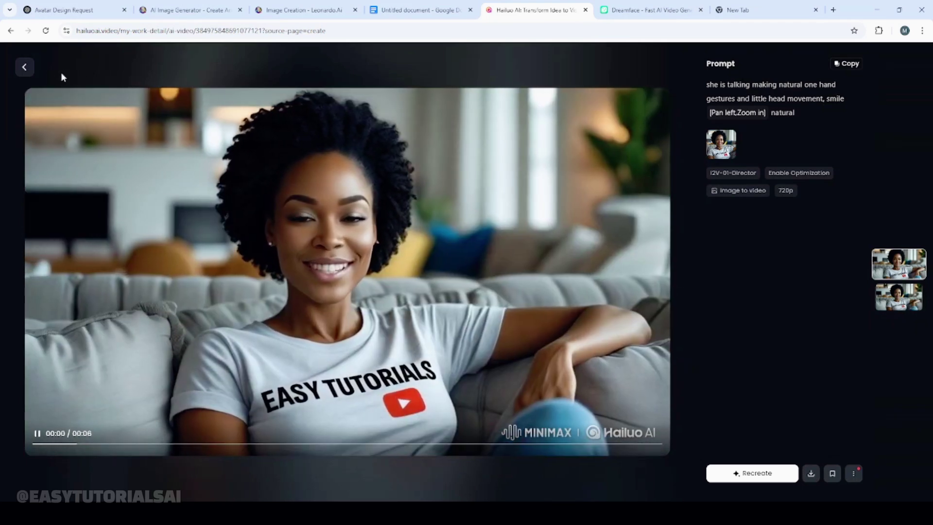
{"action": "left_click", "coordinate": [25, 68]}
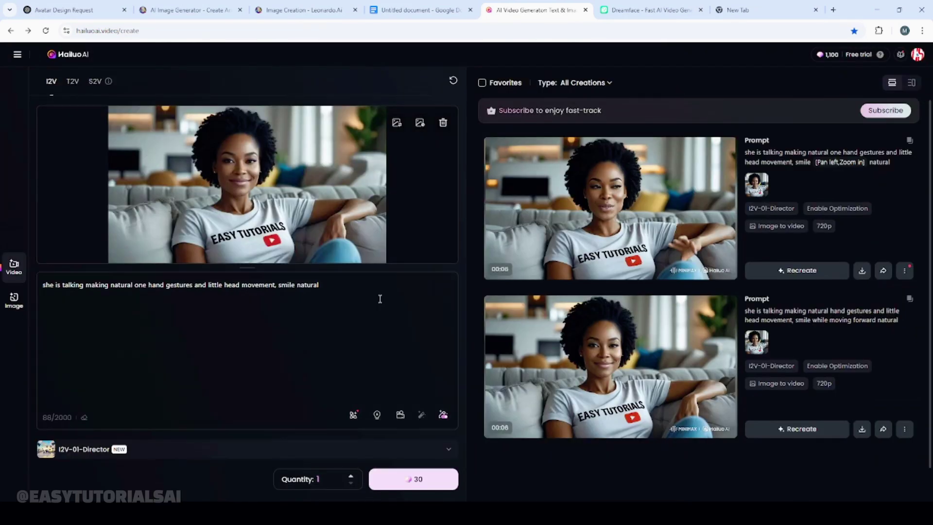
{"action": "left_click", "coordinate": [400, 415]}
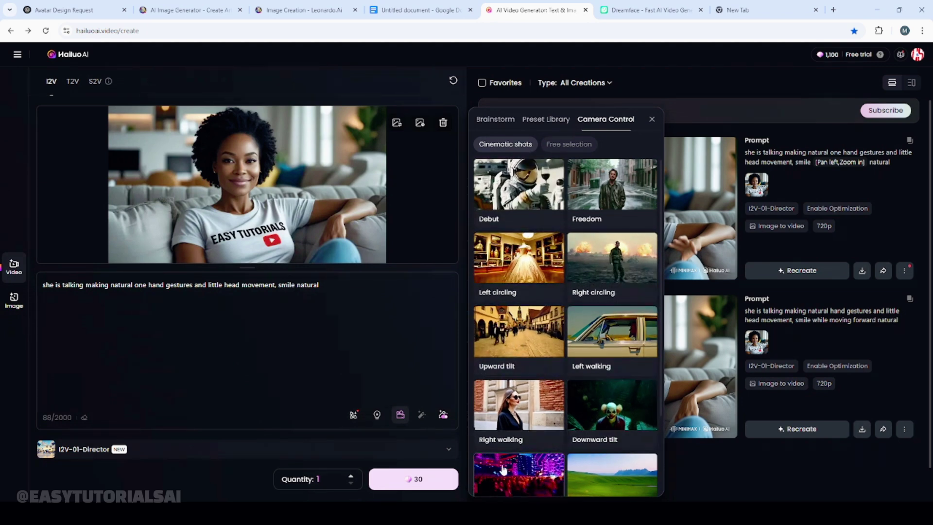
{"action": "scroll", "coordinate": [502, 464], "scroll_direction": "down", "scroll_amount": 1}
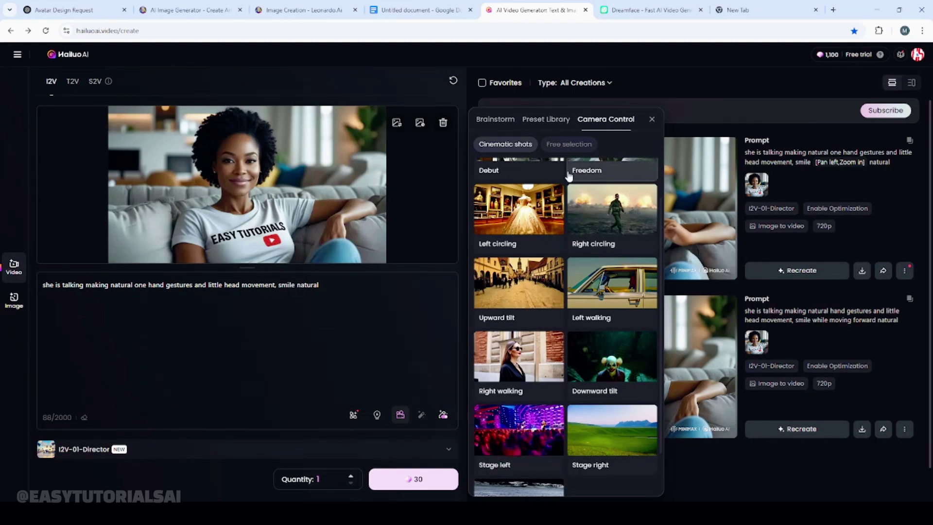
{"action": "scroll", "coordinate": [505, 316], "scroll_direction": "up", "scroll_amount": 1}
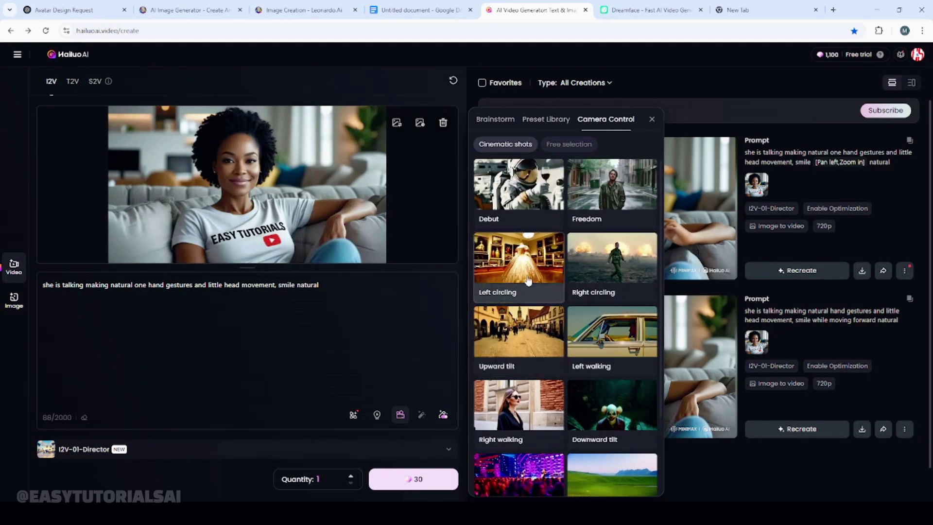
{"action": "left_click", "coordinate": [563, 145]}
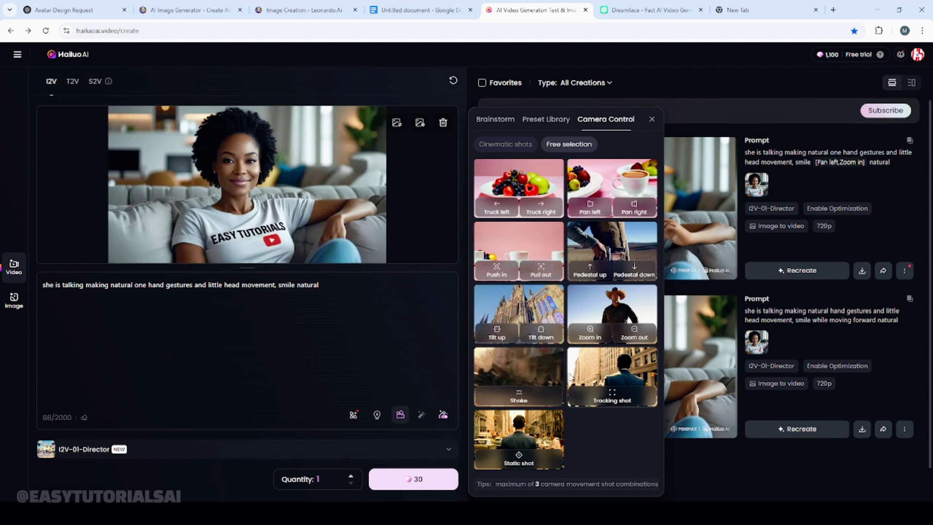
{"action": "left_click", "coordinate": [652, 120]}
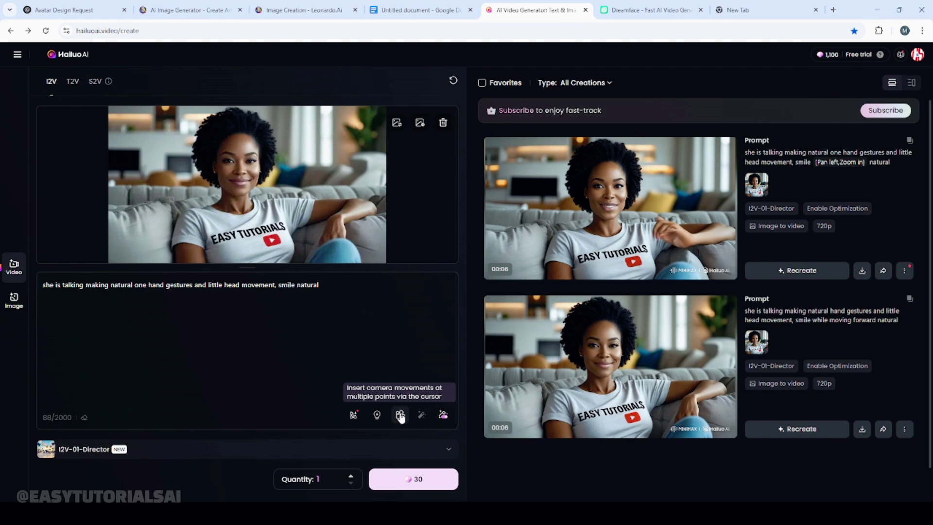
- Watch both generated sofa avatar clips, returning to the creation list after each
{"action": "mouse_move", "coordinate": [616, 214]}
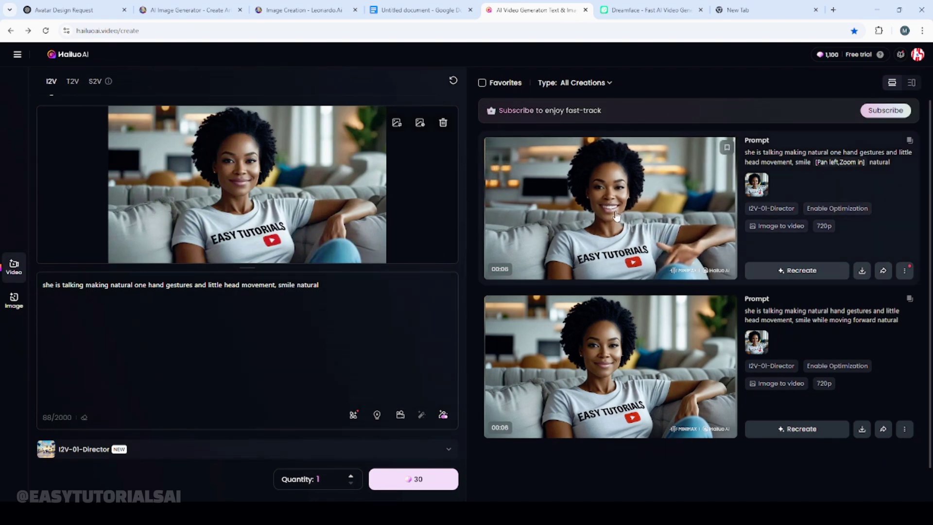
{"action": "left_click", "coordinate": [616, 214]}
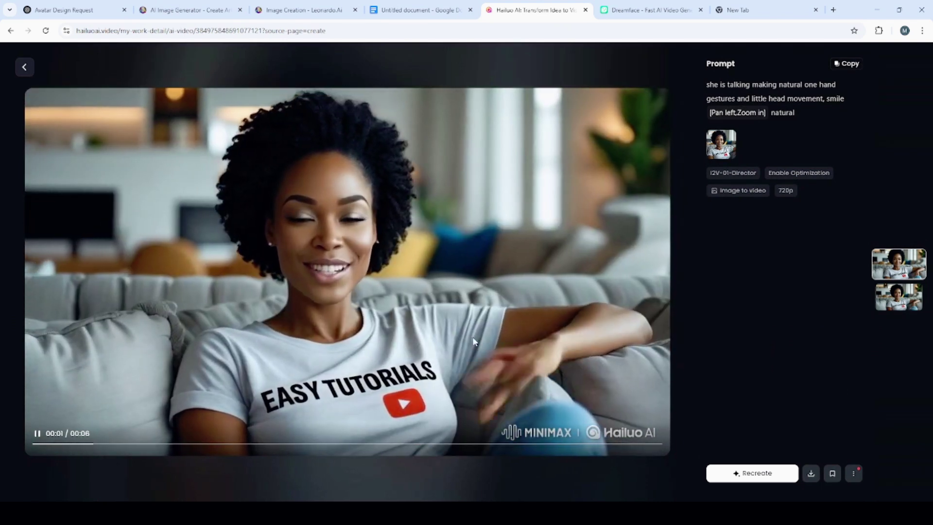
{"action": "left_click", "coordinate": [25, 66]}
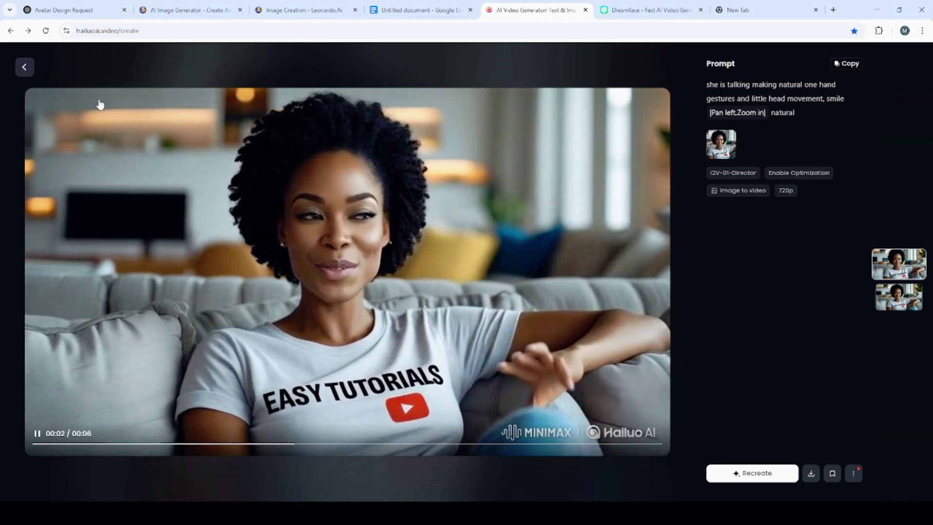
{"action": "left_click", "coordinate": [570, 318]}
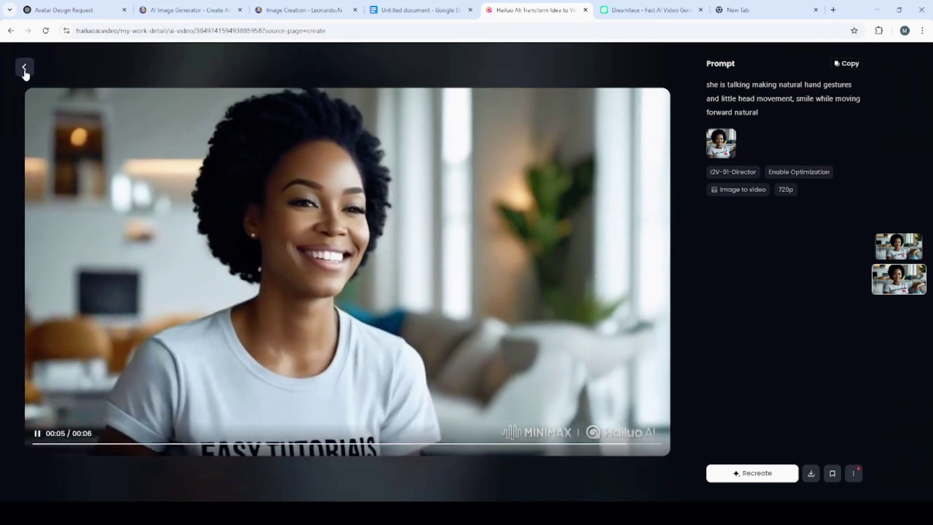
{"action": "left_click", "coordinate": [25, 69]}
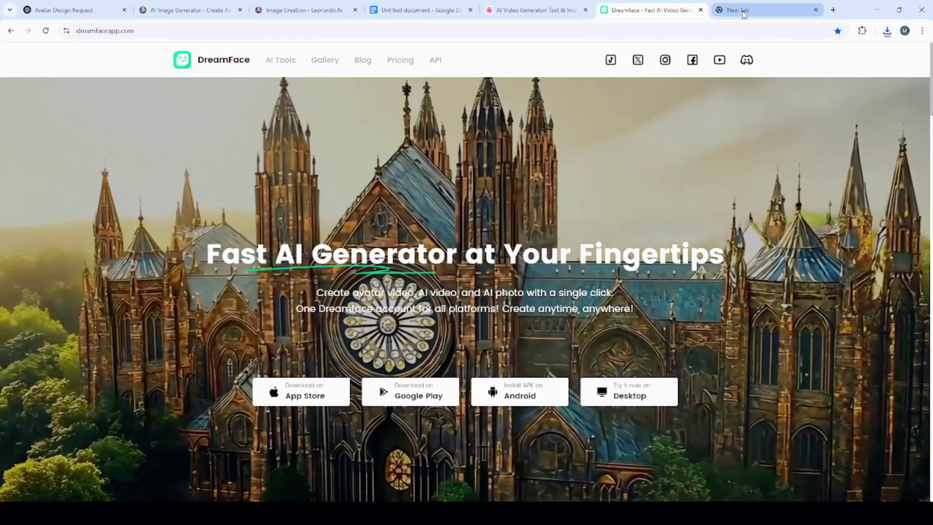
- Search Google for 'dream face ai' in the new tab and open the Dreamface result
{"action": "left_click", "coordinate": [743, 15]}
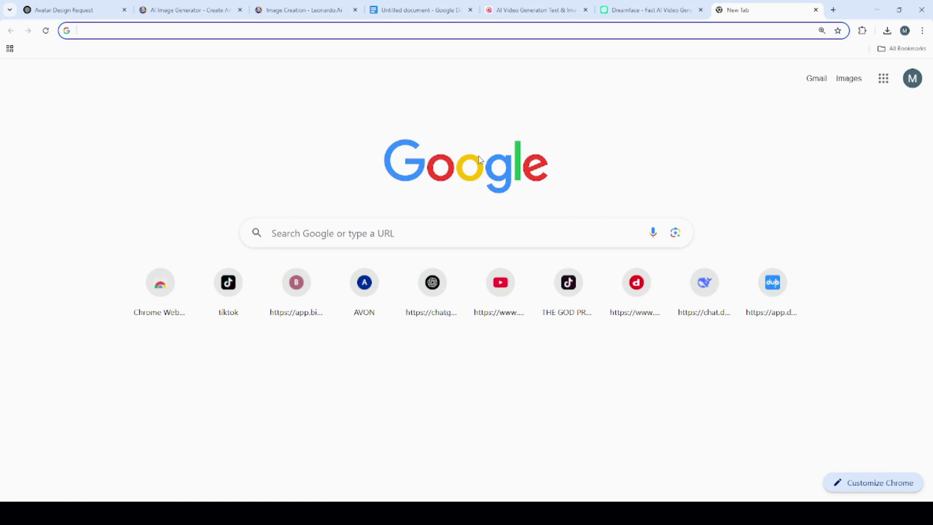
{"action": "left_click", "coordinate": [318, 234]}
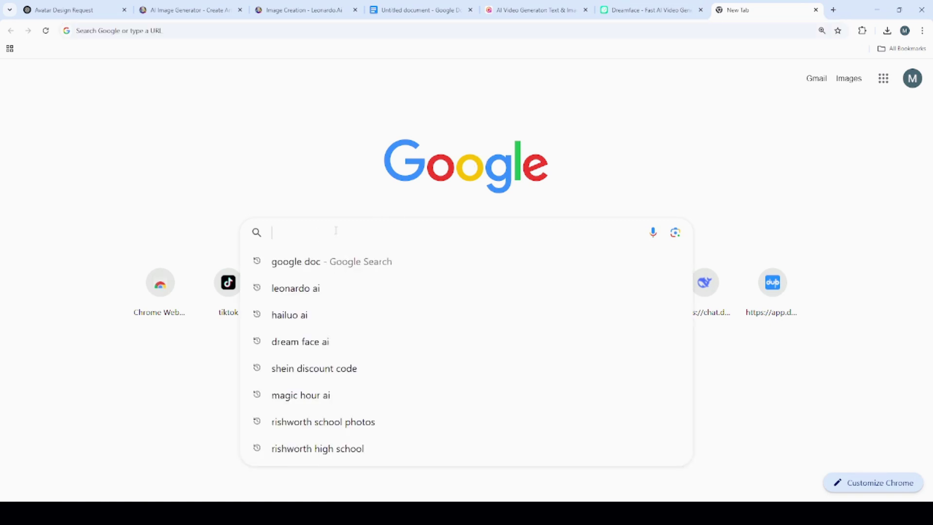
{"action": "left_click", "coordinate": [323, 345]}
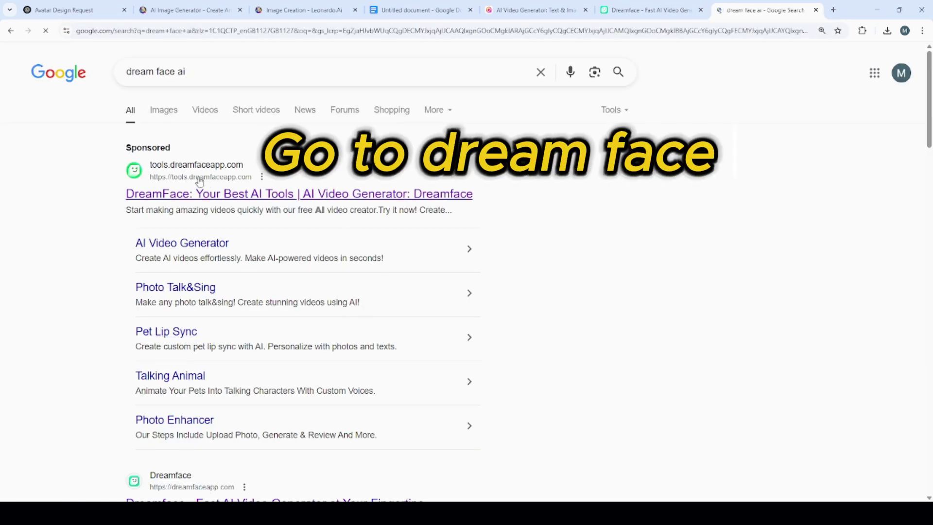
{"action": "scroll", "coordinate": [195, 184], "scroll_direction": "down", "scroll_amount": 6}
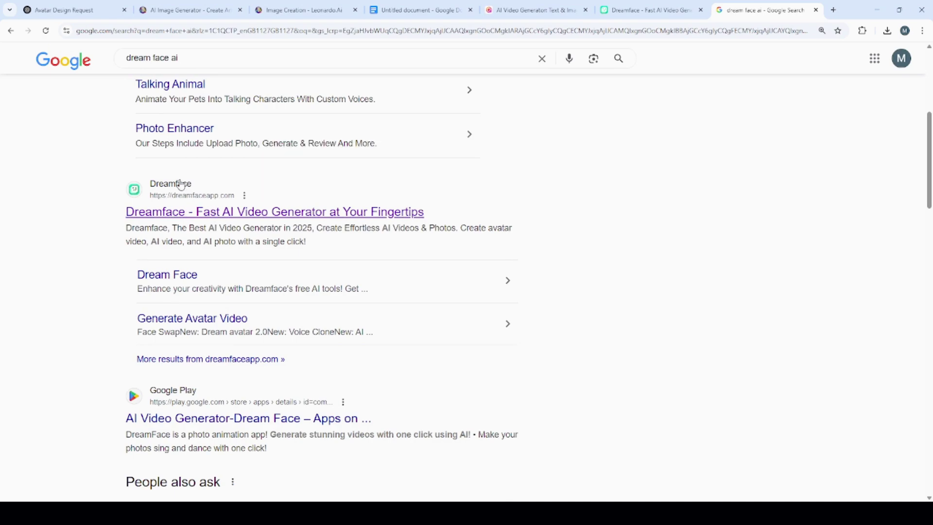
{"action": "left_click", "coordinate": [179, 188]}
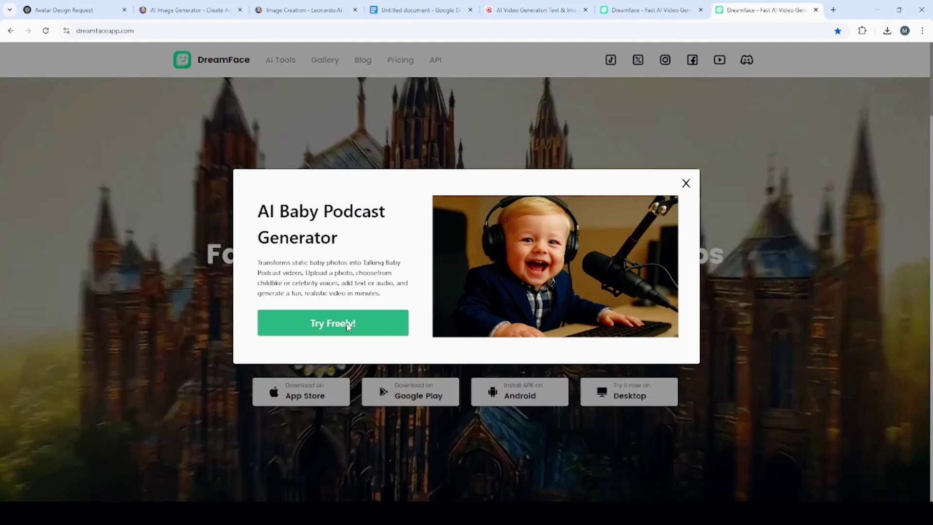
- Accept the 'Try Freely!' popup and switch to the Avatar Video maker
{"action": "left_click", "coordinate": [348, 328]}
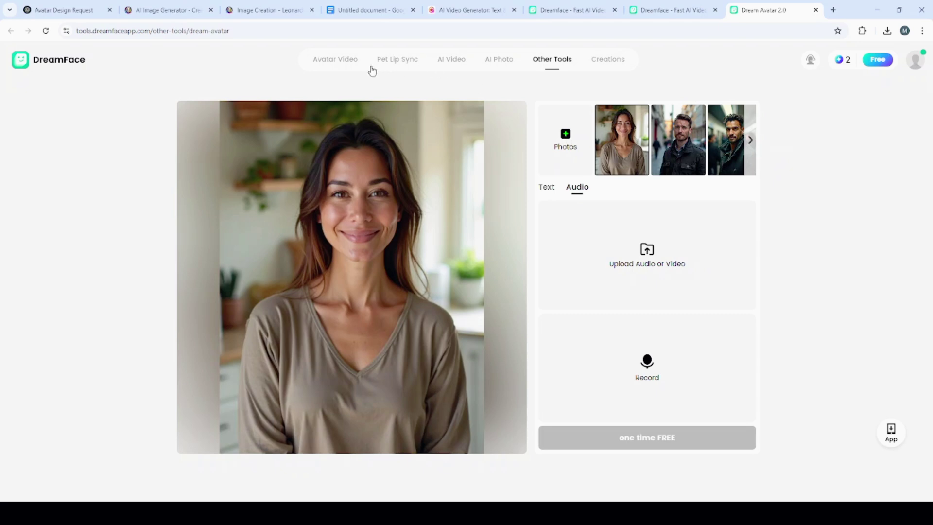
{"action": "left_click", "coordinate": [343, 67]}
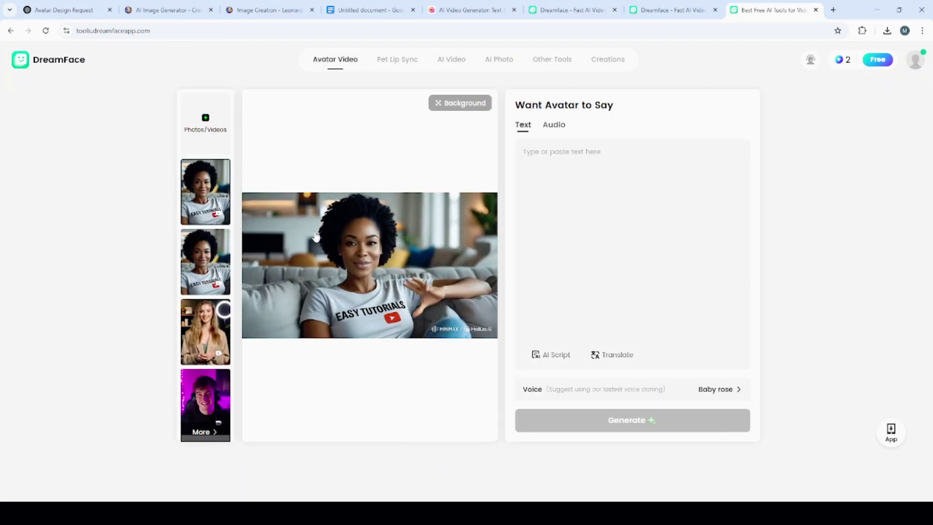
- Upload the second Hailuo sofa clip from PC and check the voice list, keeping Baby rose
{"action": "left_click", "coordinate": [205, 122]}
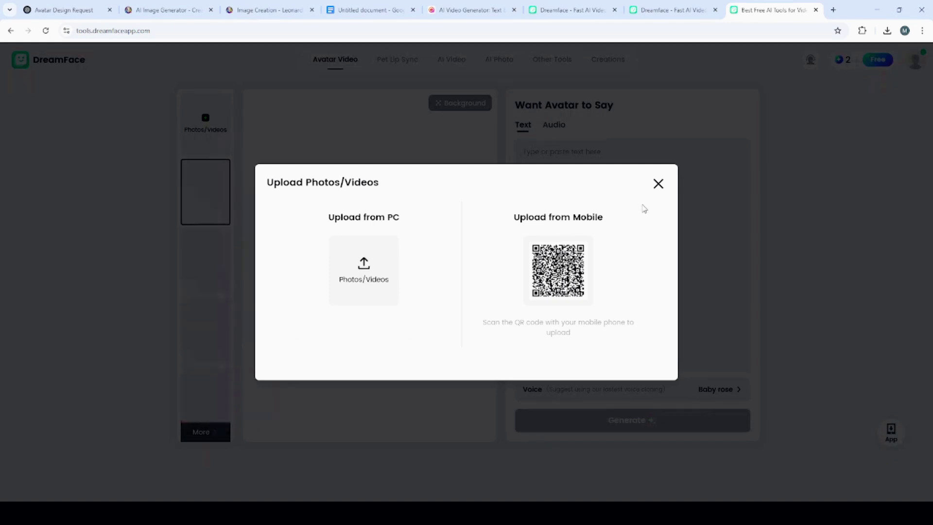
{"action": "left_click", "coordinate": [658, 184]}
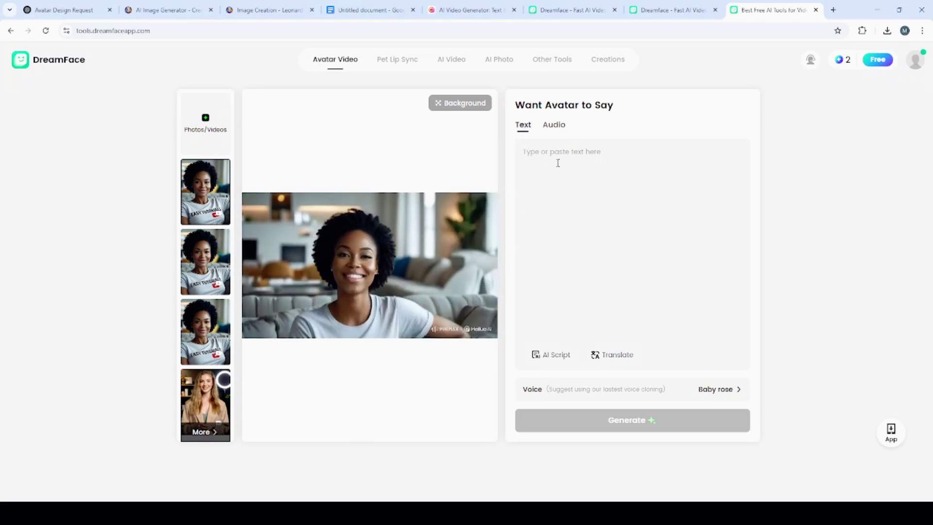
{"action": "left_click", "coordinate": [535, 157]}
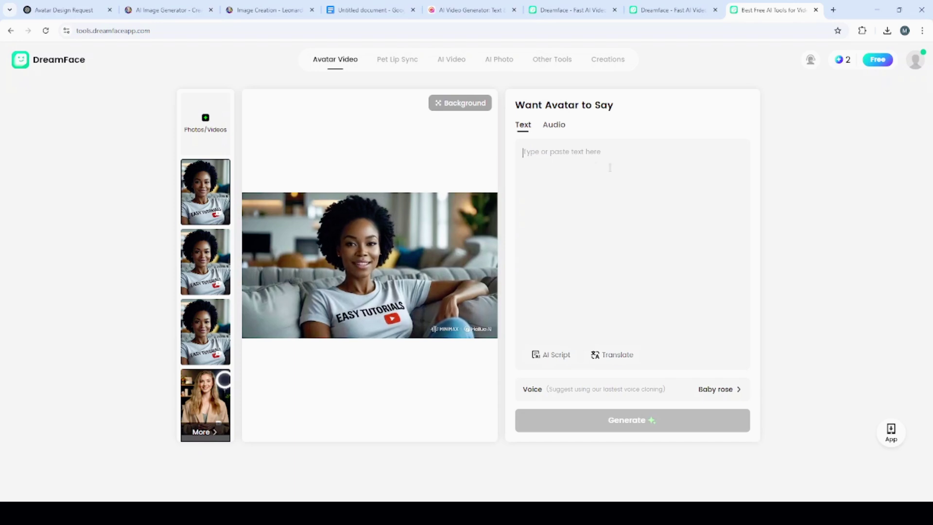
{"action": "left_click", "coordinate": [721, 391]}
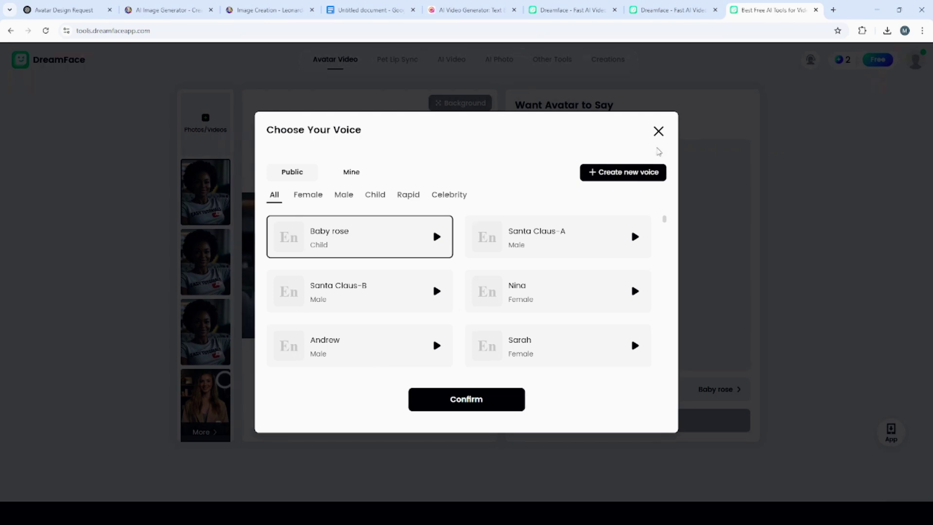
{"action": "left_click", "coordinate": [657, 136]}
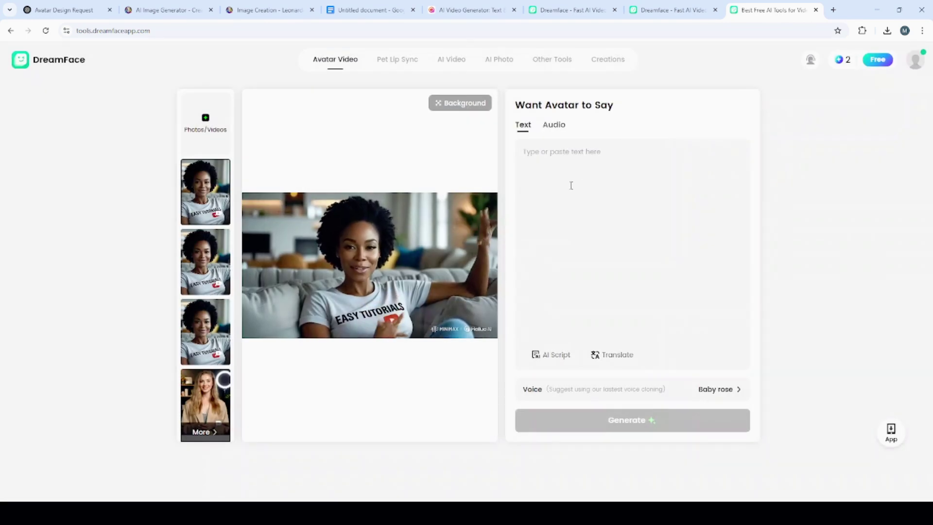
- Switch the avatar's speech input to the Audio tab
{"action": "left_click", "coordinate": [558, 127]}
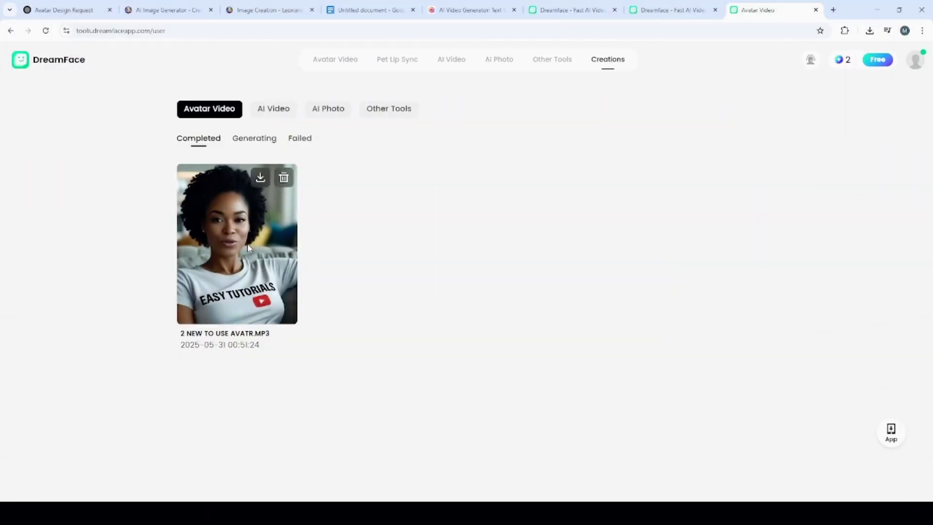
- Play the finished '2 NEW TO USE AVATR.MP3' video from the start with sound, then mute it
{"action": "left_click", "coordinate": [249, 248]}
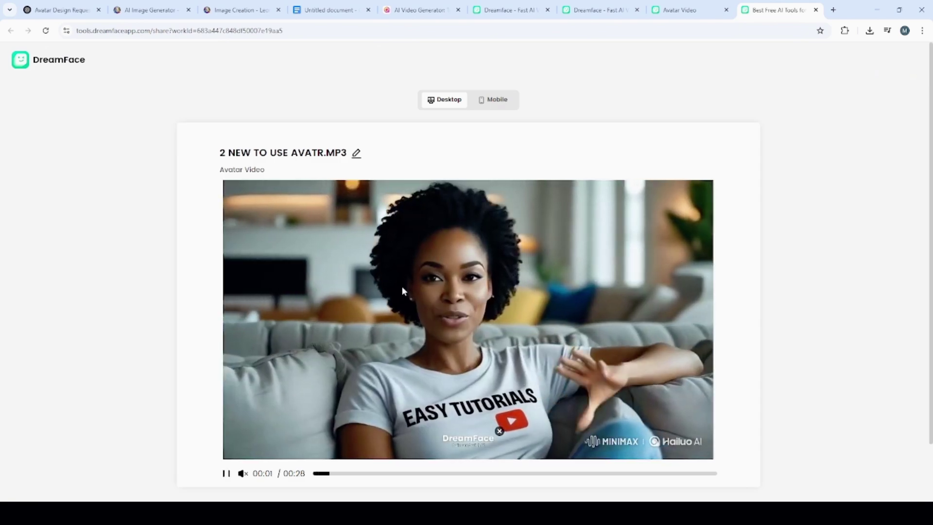
{"action": "left_click", "coordinate": [242, 473]}
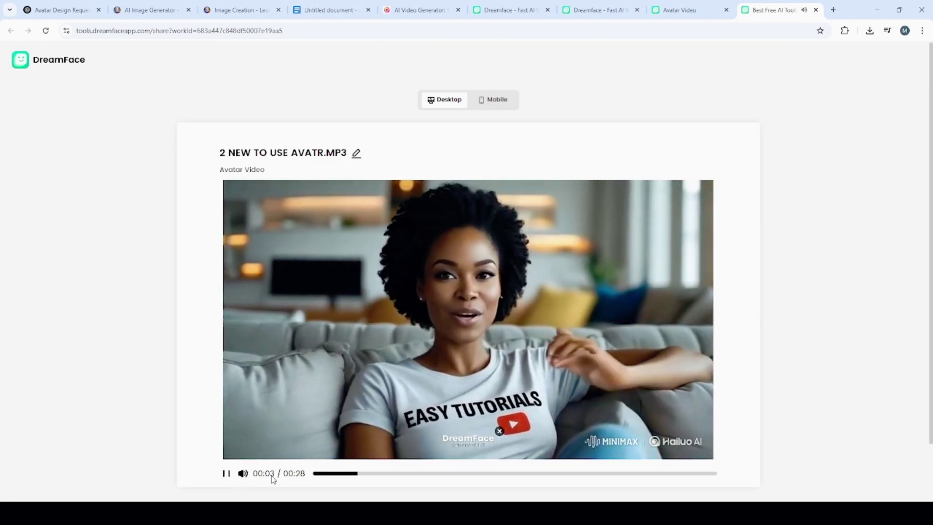
{"action": "left_click_drag", "start_coordinate": [367, 479], "coordinate": [298, 472]}
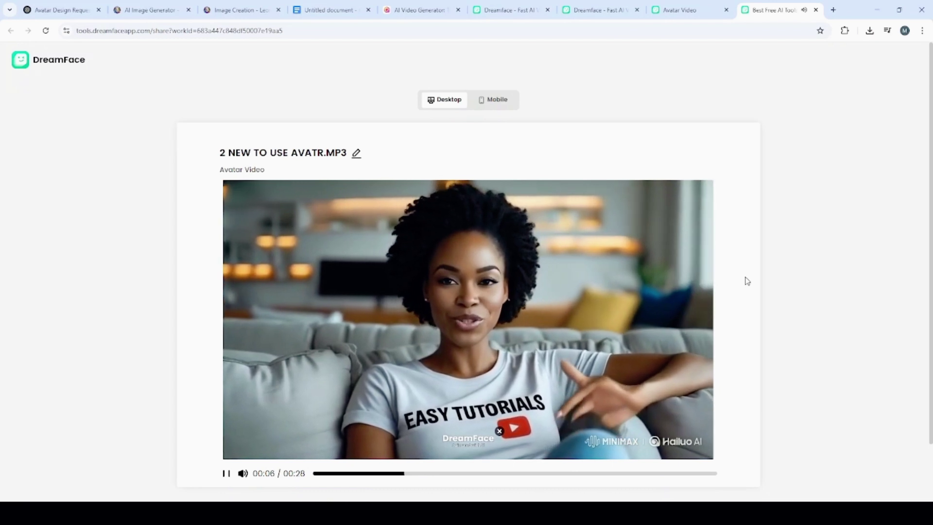
{"action": "scroll", "coordinate": [621, 297], "scroll_direction": "down", "scroll_amount": 1}
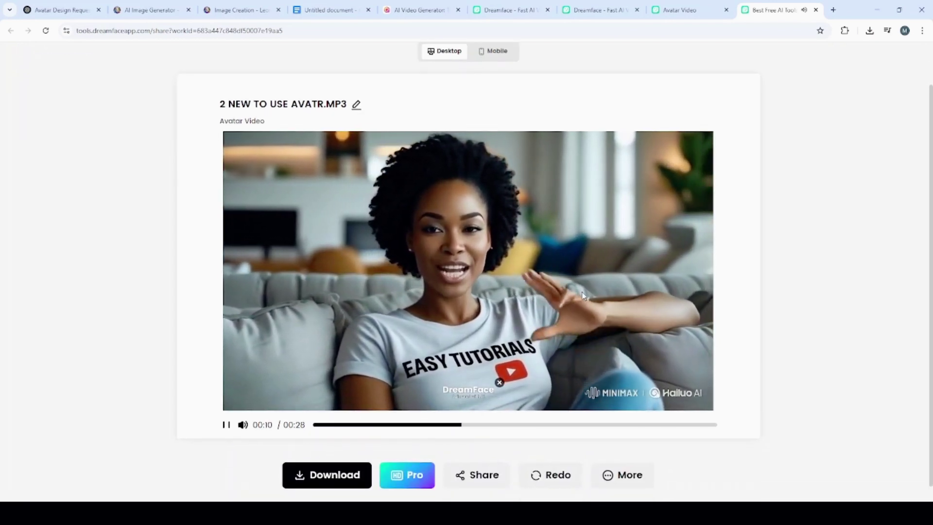
{"action": "left_click", "coordinate": [242, 425]}
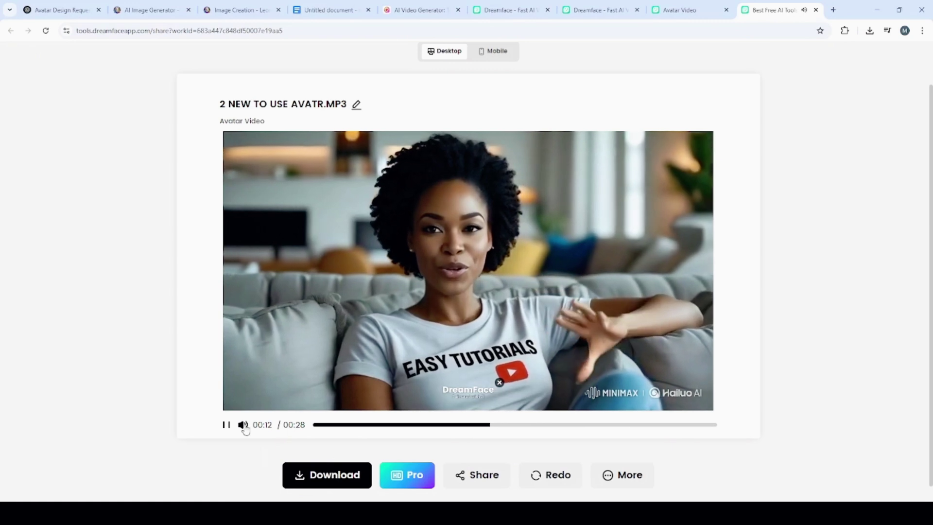
{"action": "scroll", "coordinate": [407, 333], "scroll_direction": "down", "scroll_amount": 1}
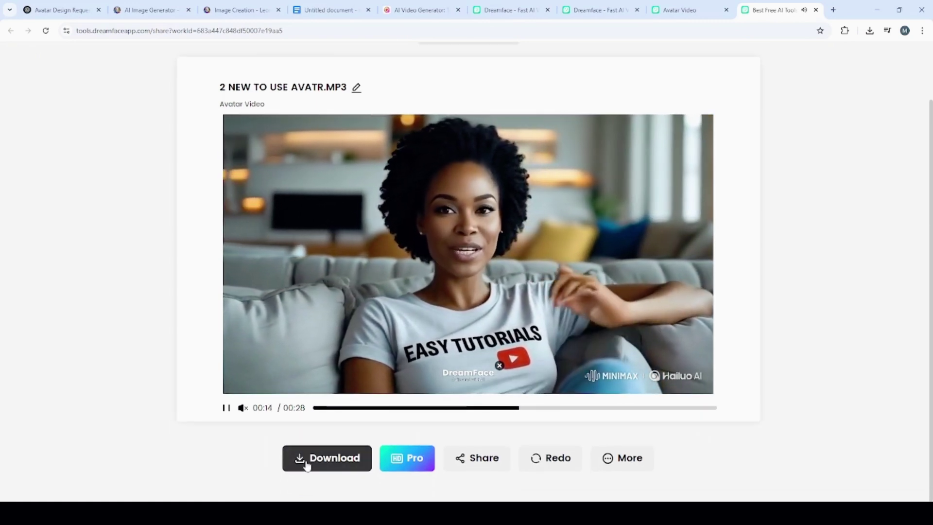